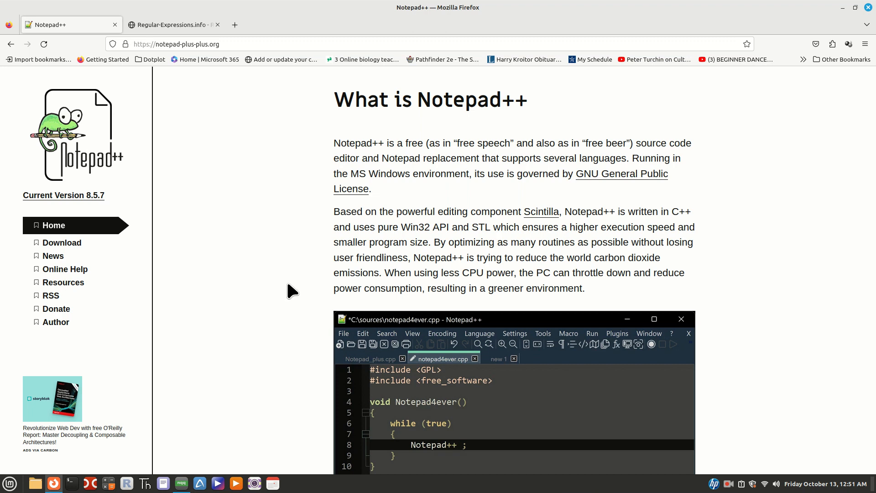
pyautogui.moveTo(220, 44); pyautogui.dragTo(157, 47)
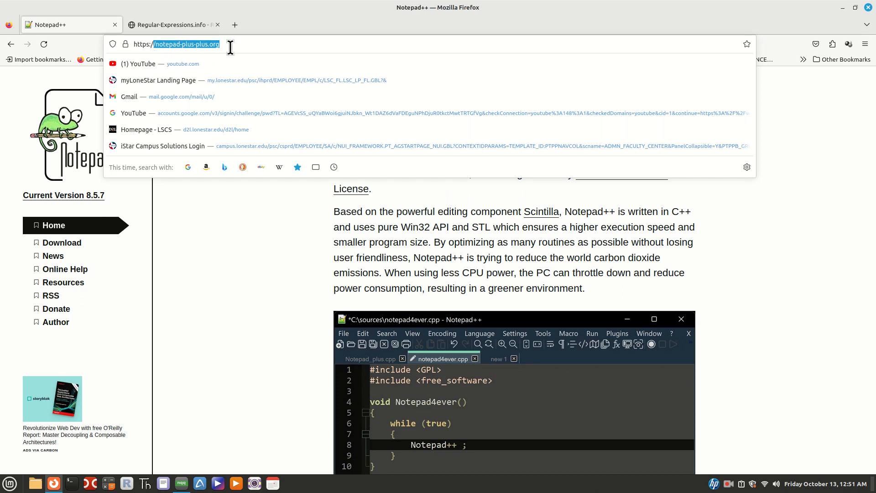
pyautogui.press('Escape')
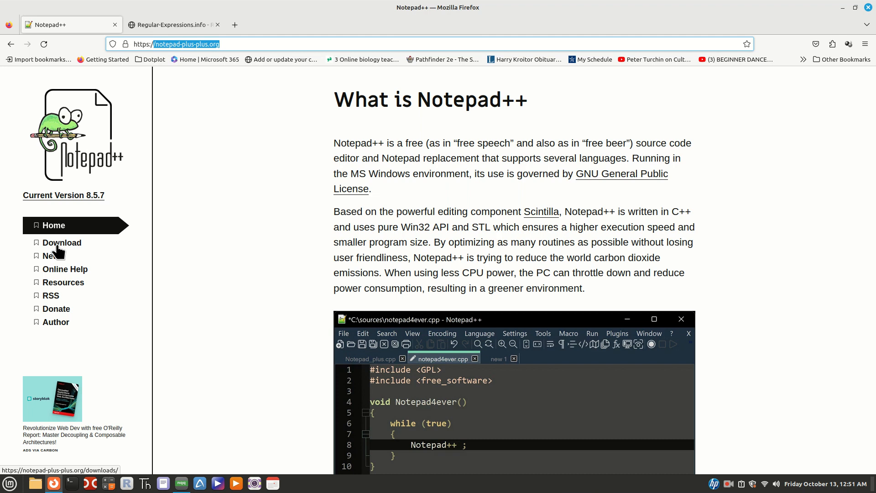
# Step: Switch to Notepadqq, clear the text selection in GPX1-3Apes.fasta and open Advanced Search
pyautogui.moveTo(182, 487)
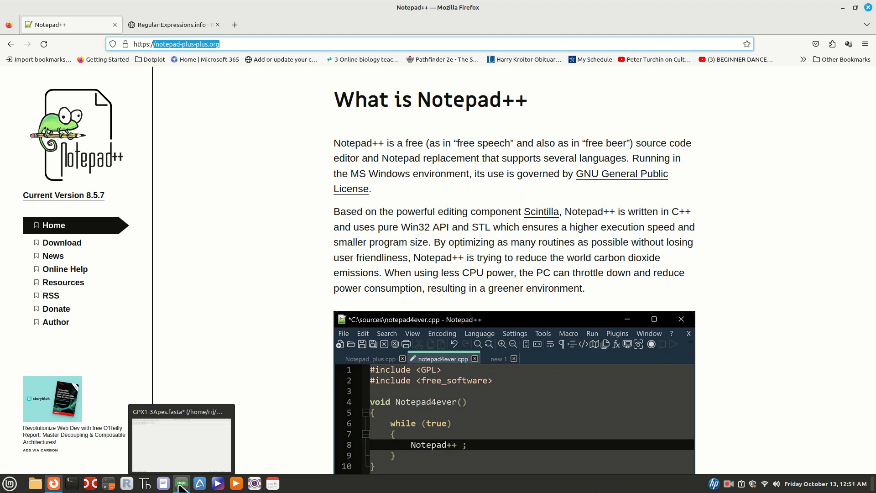
pyautogui.click(181, 487)
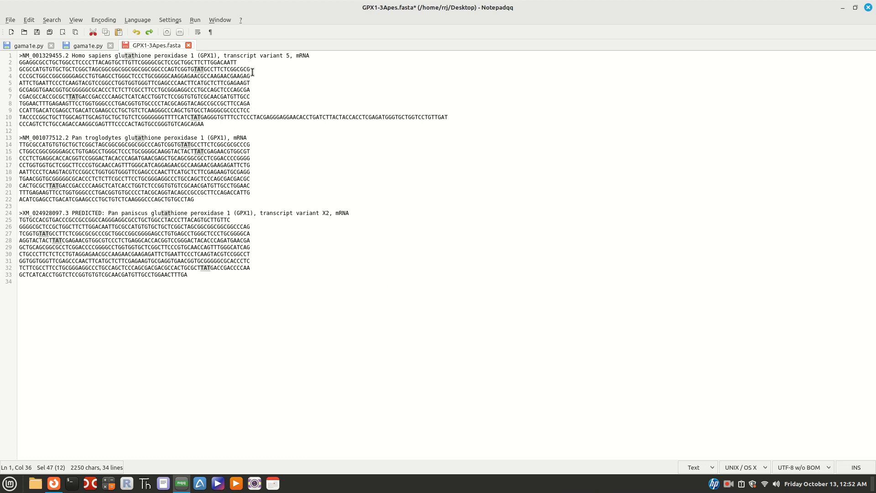
pyautogui.click(313, 55)
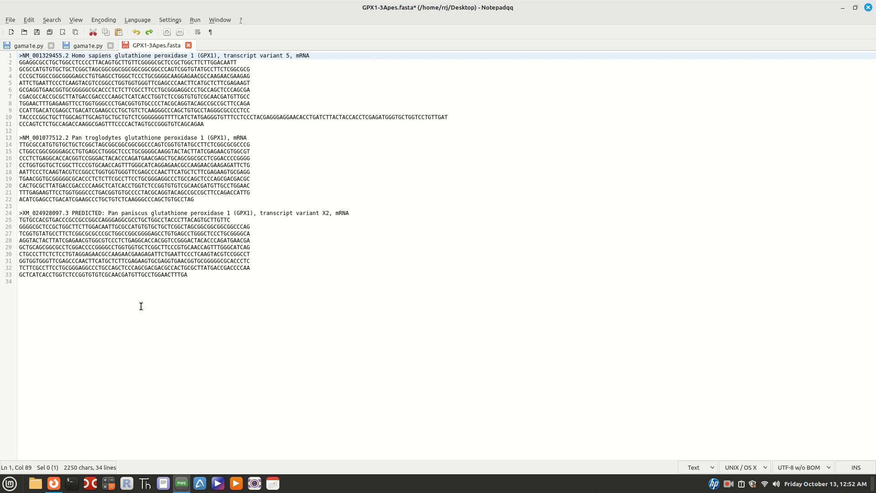
pyautogui.click(52, 20)
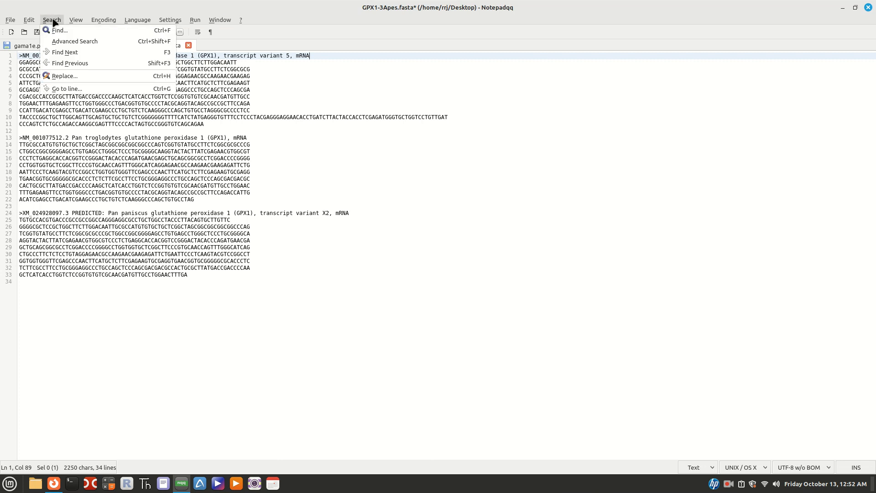
pyautogui.click(63, 42)
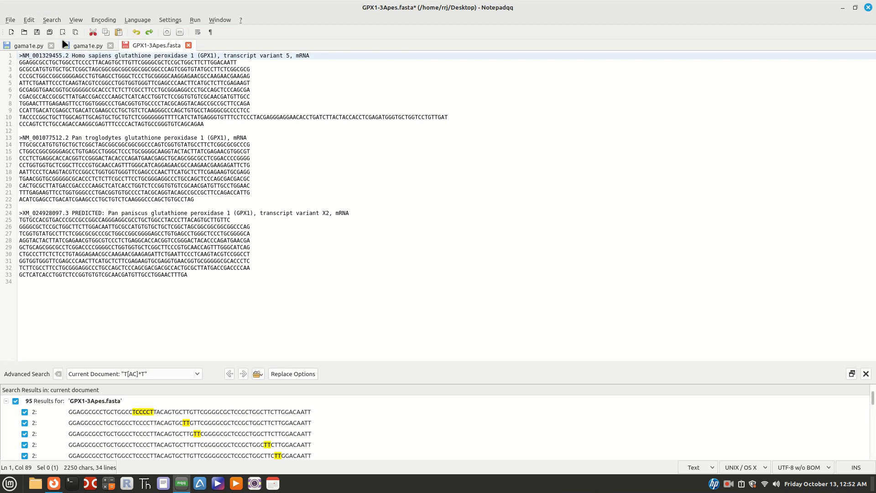
# Step: Start a new advanced search and search the current document for TAT
pyautogui.click(153, 376)
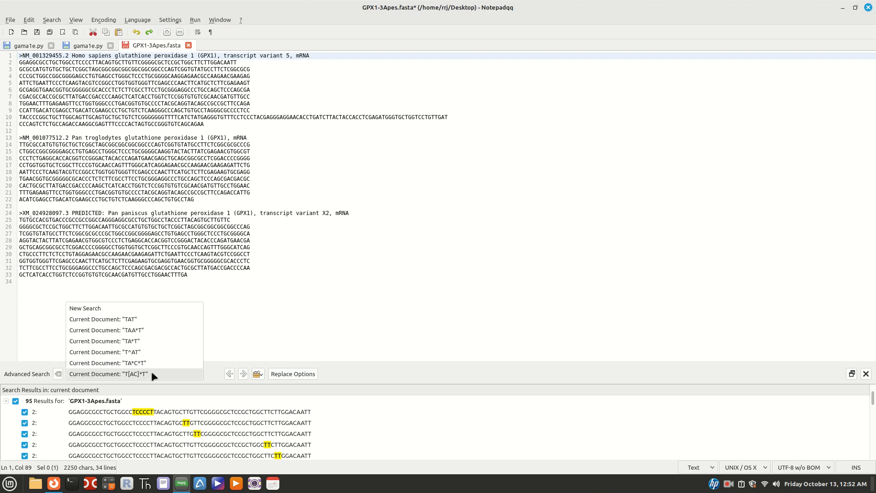
pyautogui.click(153, 375)
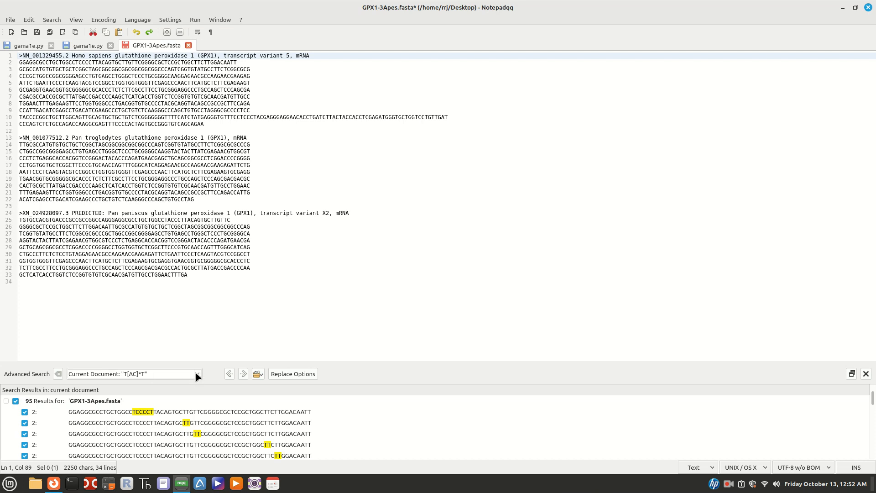
pyautogui.click(156, 375)
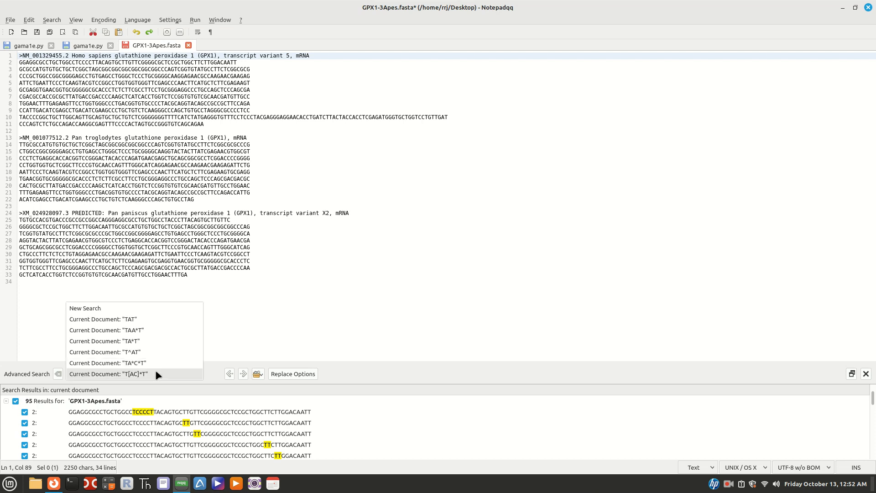
pyautogui.click(84, 310)
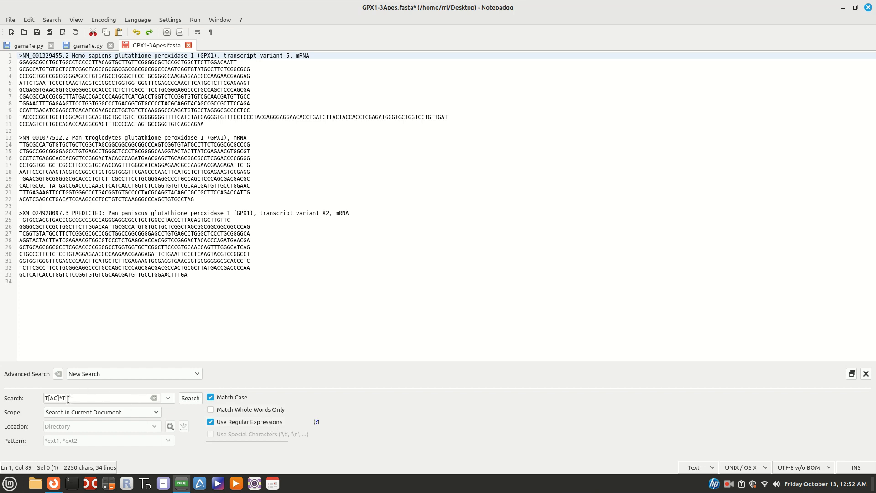
pyautogui.press('BackSpace')
pyautogui.press('BackSpace')
pyautogui.press('BackSpace')
pyautogui.press('BackSpace')
pyautogui.press('BackSpace')
pyautogui.press('BackSpace')
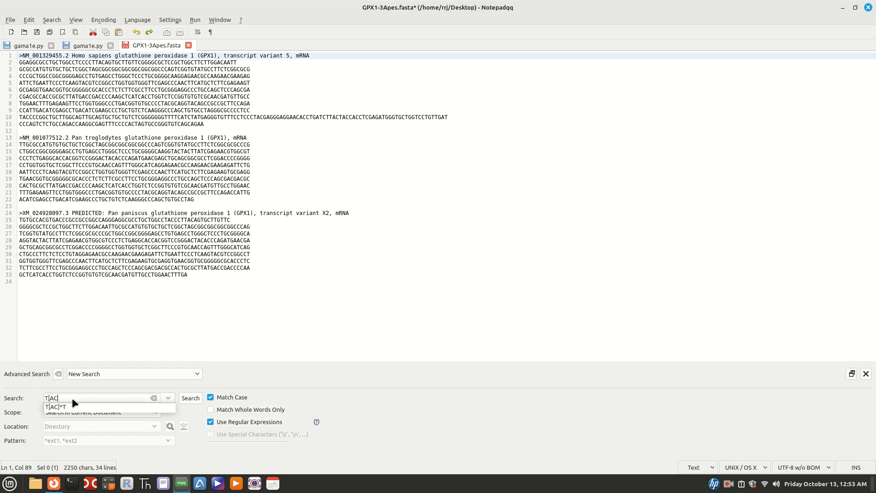
pyautogui.press('BackSpace')
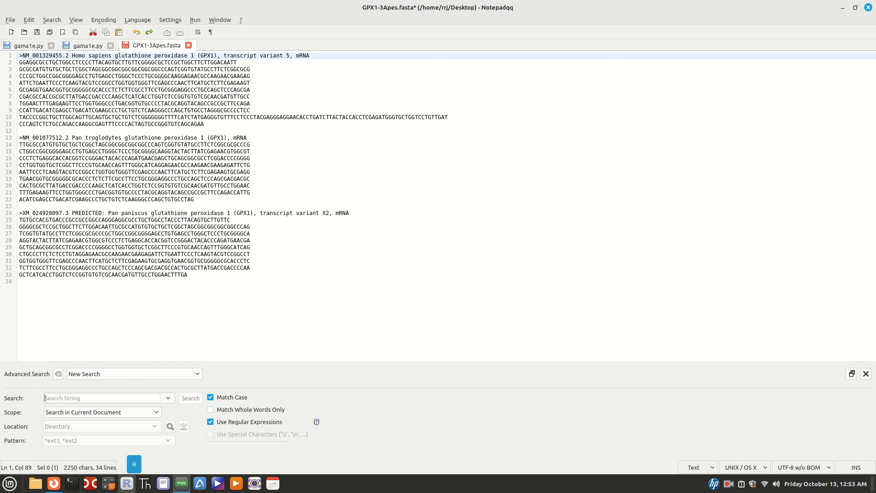
pyautogui.write('T')
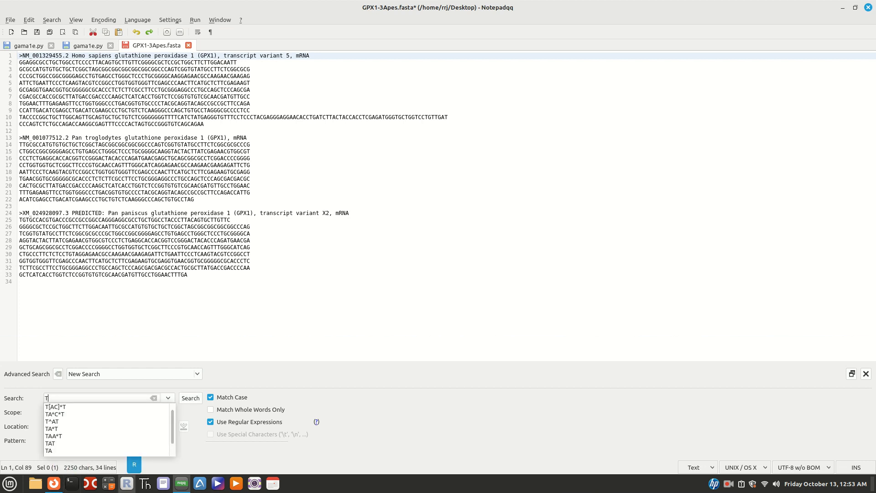
pyautogui.write('AT')
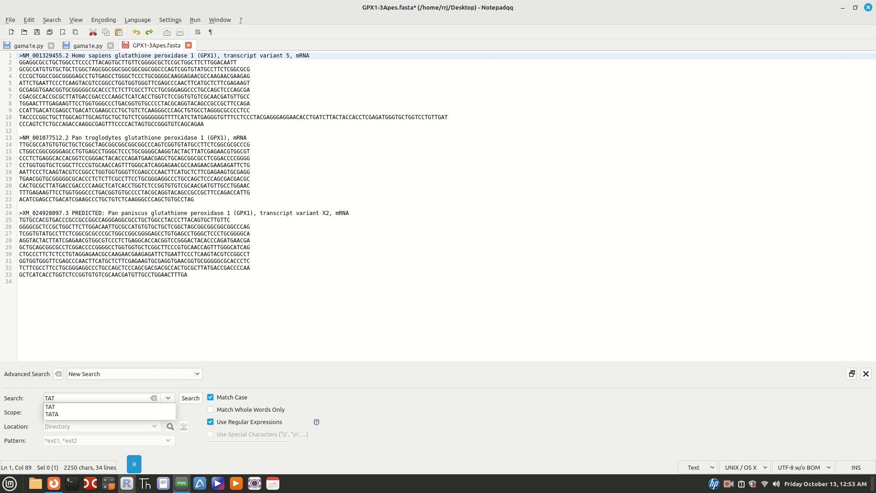
pyautogui.click(52, 407)
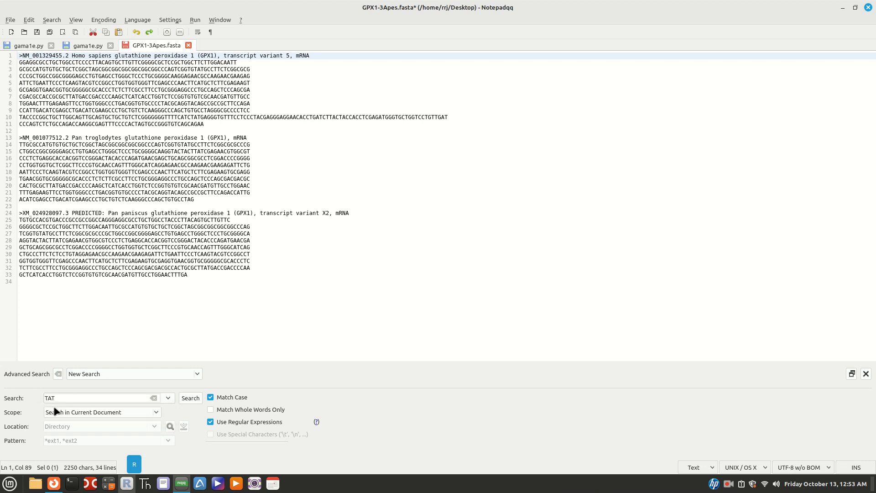
pyautogui.click(188, 399)
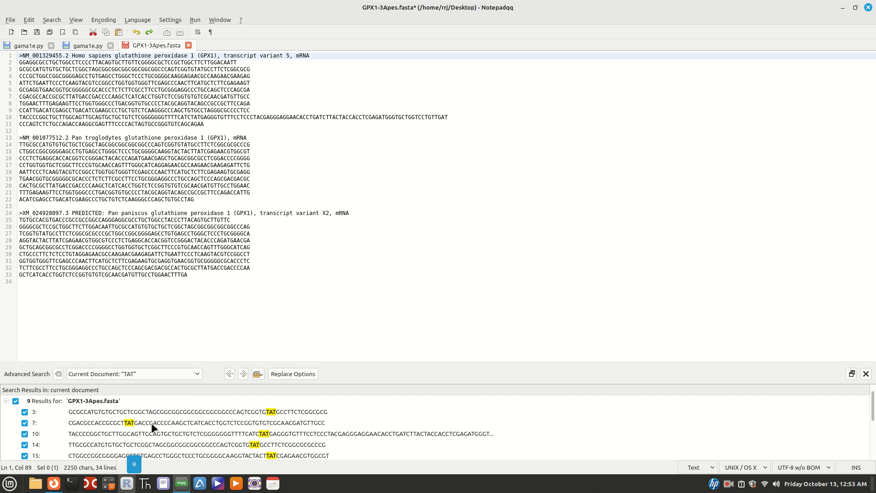
# Step: Examine the listed TAT matches and compare the line 3 match with its place in the human sequence
pyautogui.scroll(-2, 153, 427)
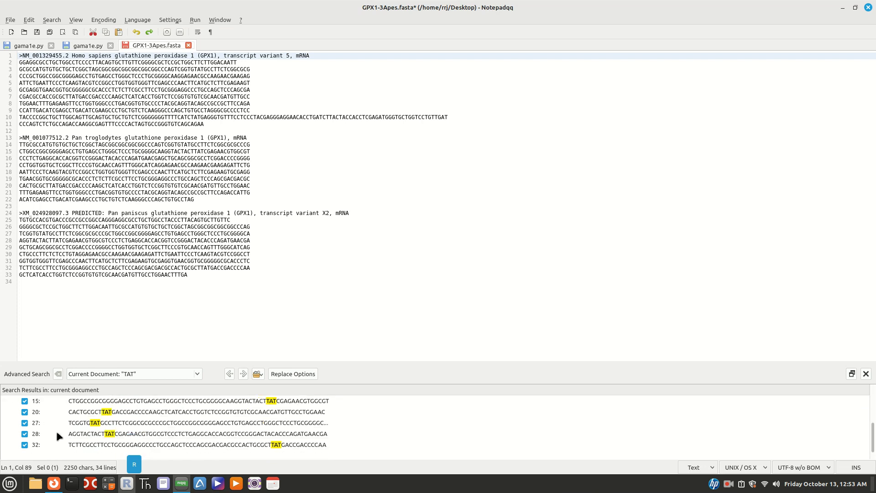
pyautogui.scroll(1, 37, 452)
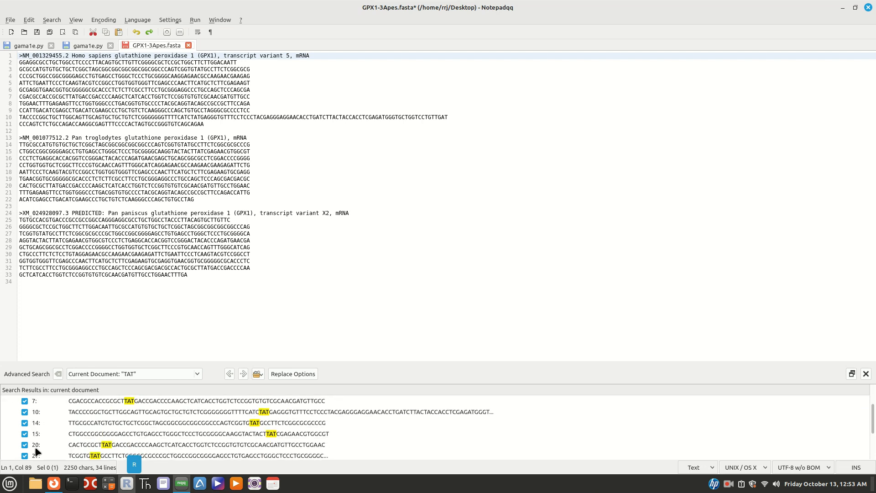
pyautogui.scroll(1, 37, 452)
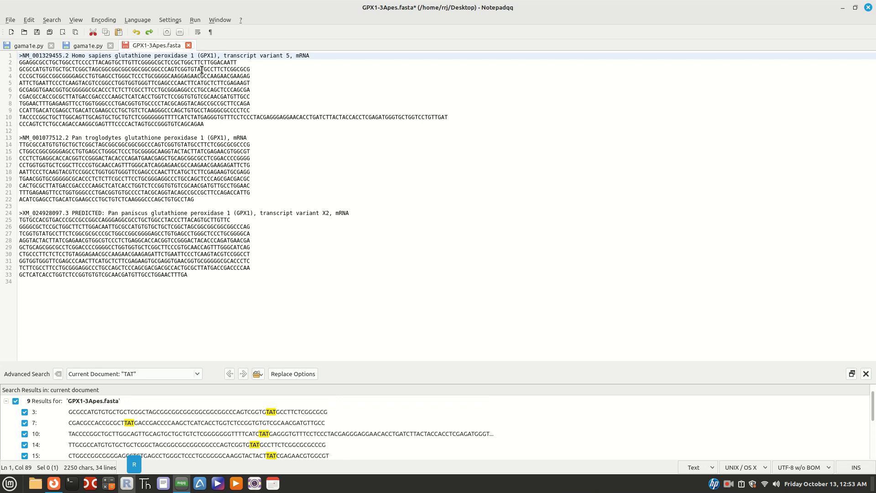
pyautogui.moveTo(204, 69); pyautogui.dragTo(197, 70)
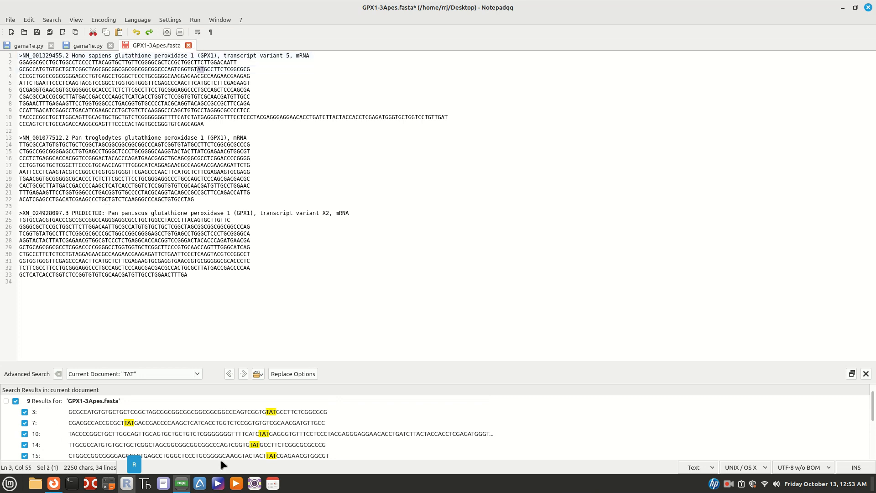
pyautogui.scroll(-1, 218, 416)
pyautogui.scroll(-1, 219, 416)
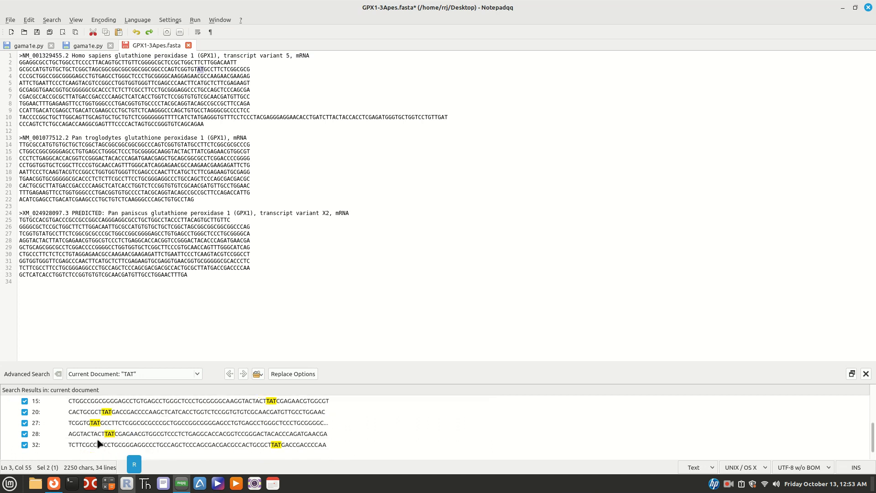
pyautogui.scroll(1, 107, 449)
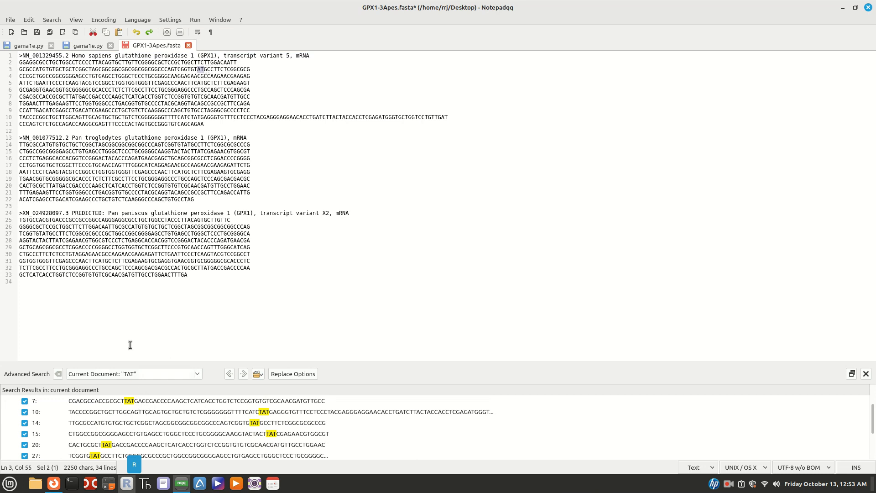
pyautogui.scroll(2, 135, 421)
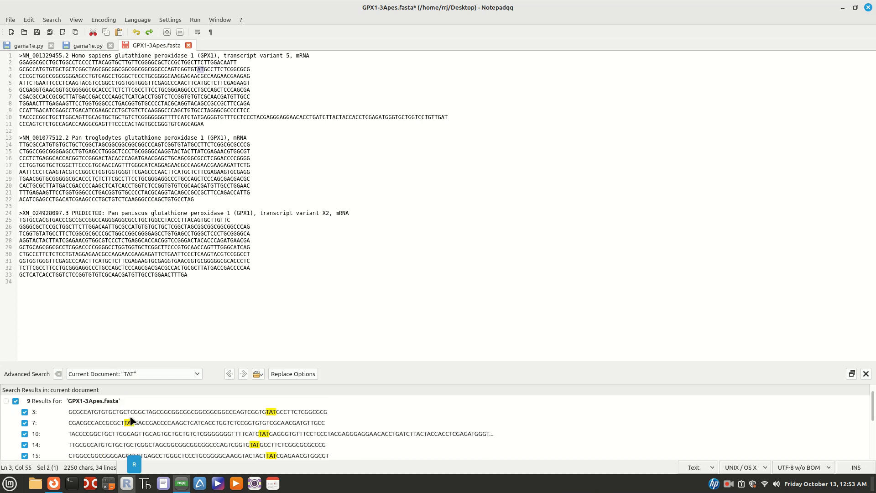
# Step: Reopen the earlier TAA*T search from the search history and look through its matches
pyautogui.click(141, 378)
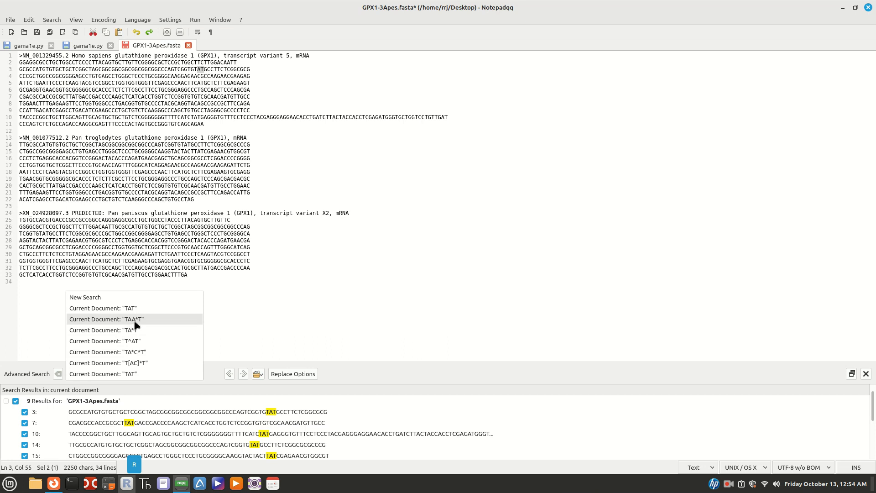
pyautogui.click(109, 325)
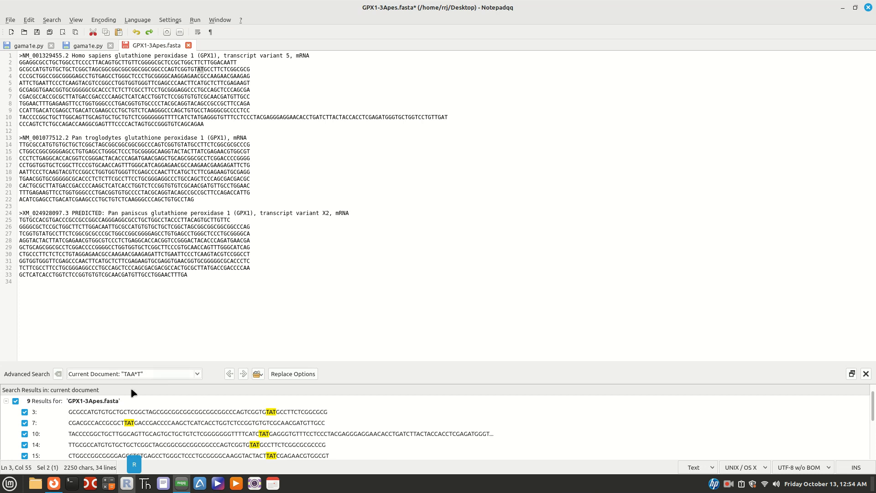
pyautogui.click(147, 375)
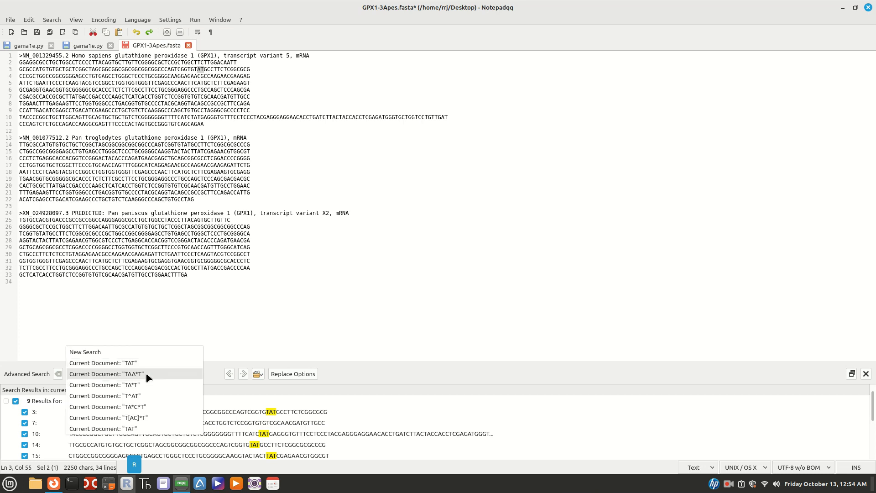
pyautogui.click(114, 373)
pyautogui.scroll(-2, 167, 419)
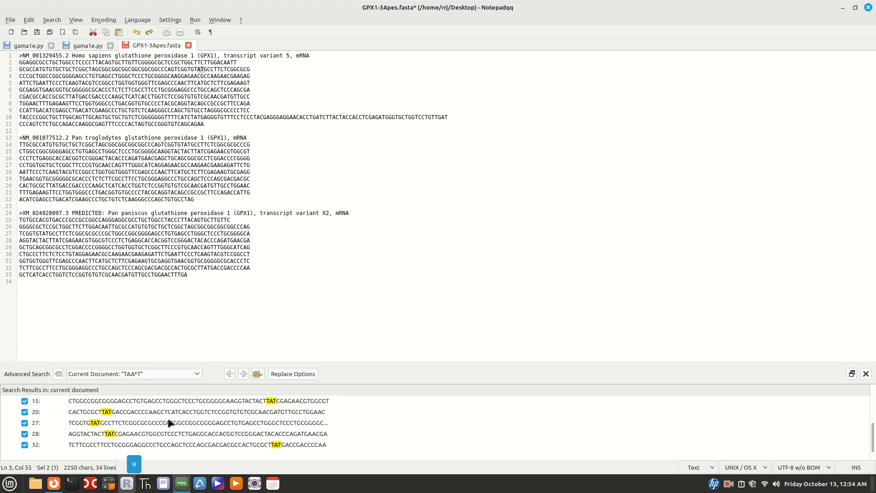
pyautogui.scroll(2, 167, 422)
pyautogui.click(159, 373)
pyautogui.click(160, 375)
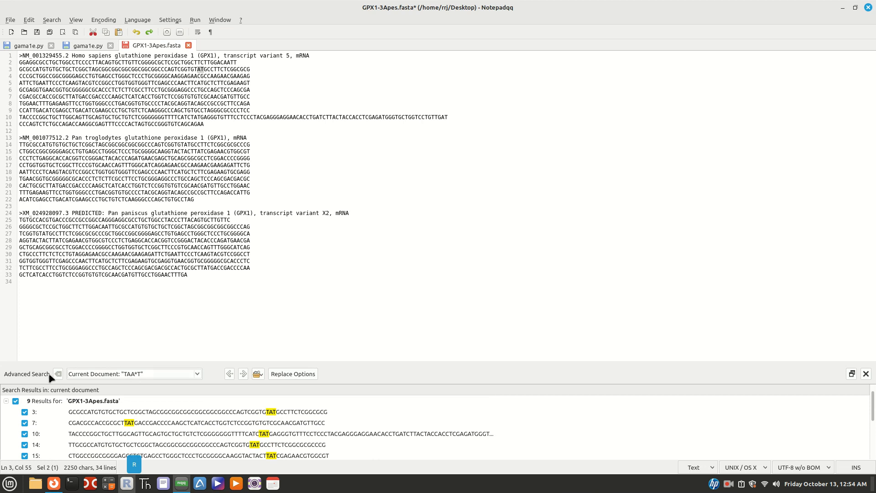
# Step: Run a new search of the current document for the regular expression TAA*T and review the listed matches
pyautogui.click(92, 377)
pyautogui.click(90, 359)
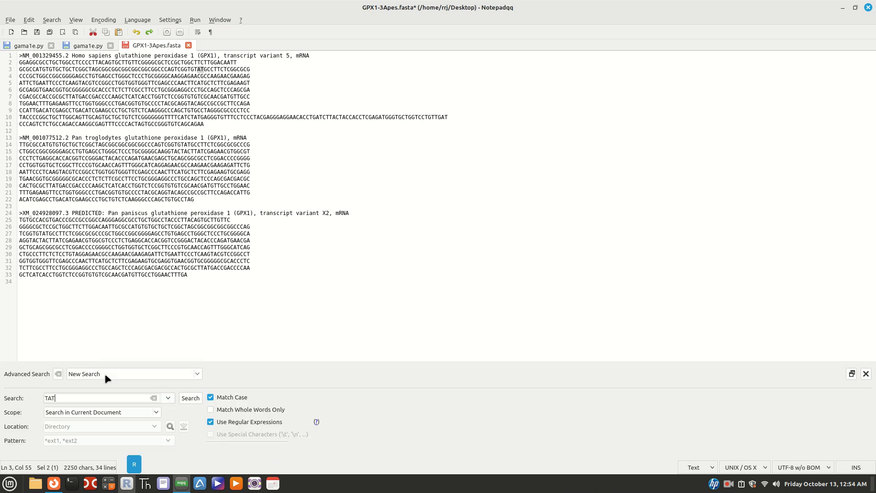
pyautogui.write('T')
pyautogui.press('Left')
pyautogui.write('A*')
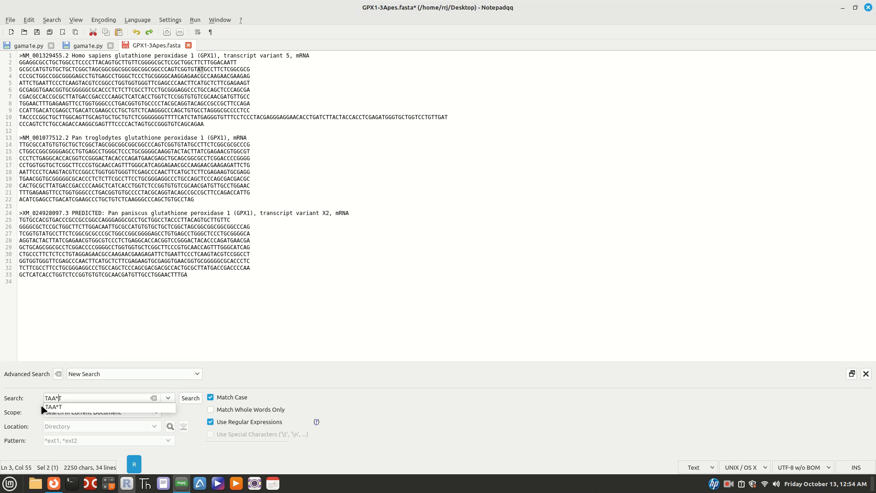
pyautogui.click(52, 407)
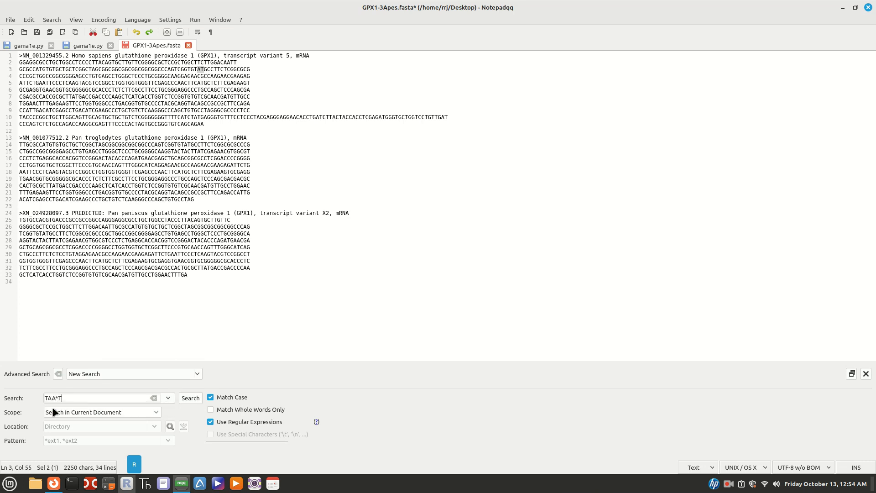
pyautogui.click(190, 398)
pyautogui.scroll(-2, 215, 429)
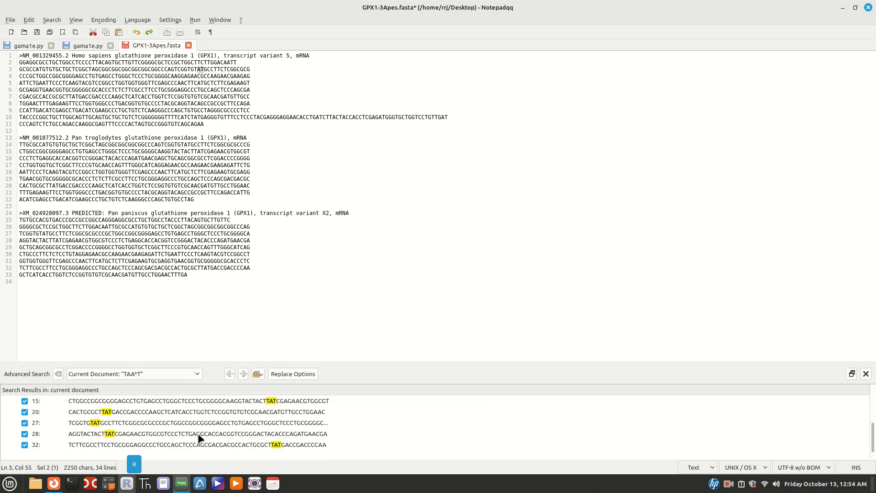
pyautogui.scroll(2, 199, 439)
pyautogui.scroll(2, 199, 439)
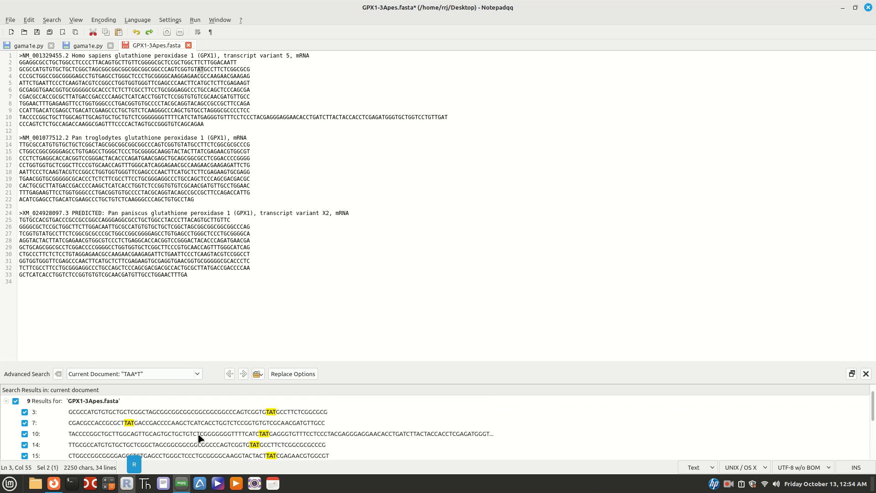
pyautogui.scroll(-2, 199, 439)
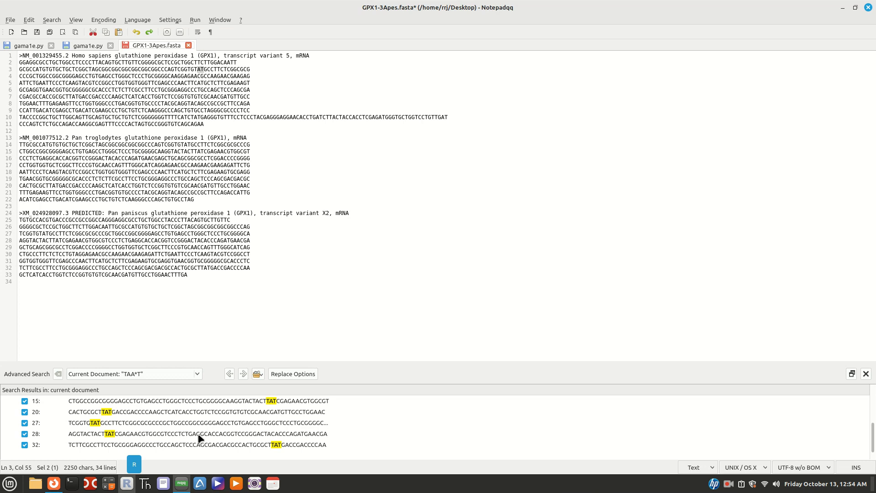
# Step: Reopen the earlier TA*T search from the search history and look through its matches
pyautogui.scroll(3, 200, 439)
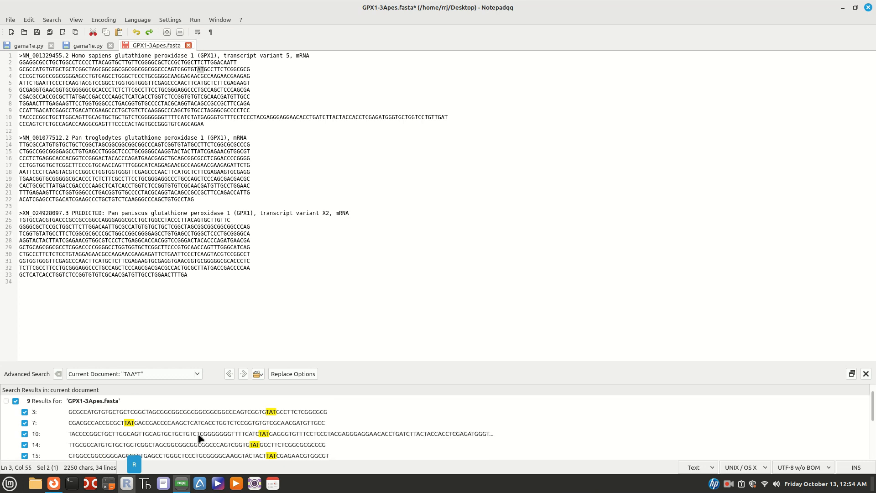
pyautogui.scroll(-1, 199, 439)
pyautogui.scroll(1, 199, 439)
pyautogui.click(136, 375)
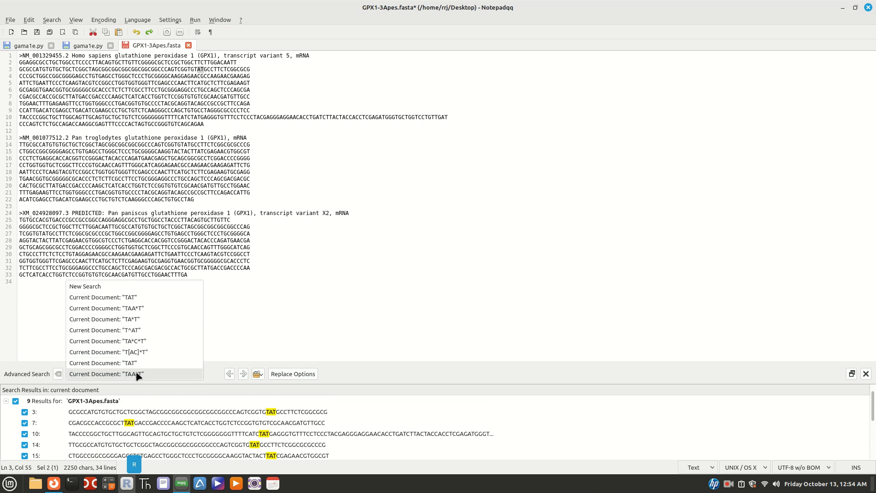
pyautogui.click(104, 320)
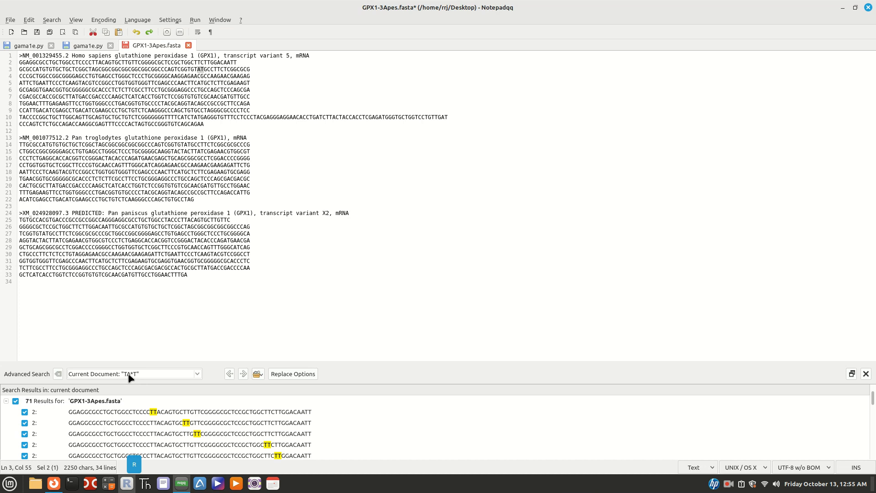
pyautogui.scroll(-1, 152, 428)
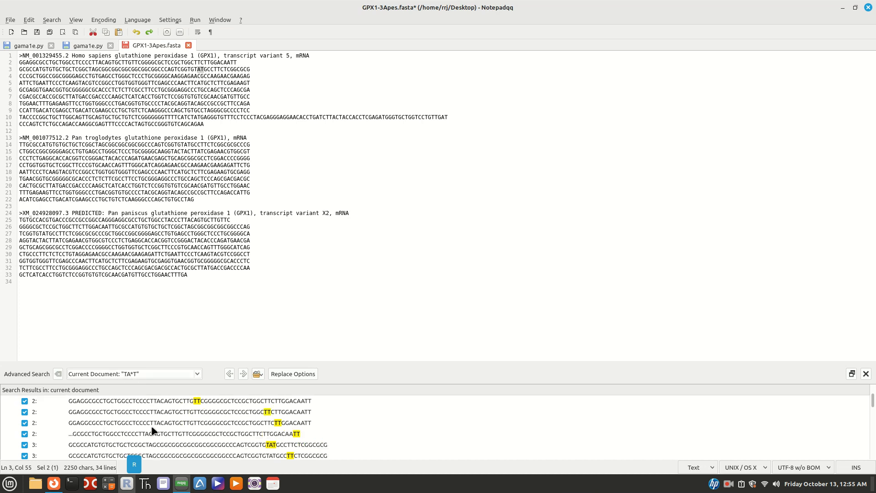
pyautogui.scroll(-1, 259, 449)
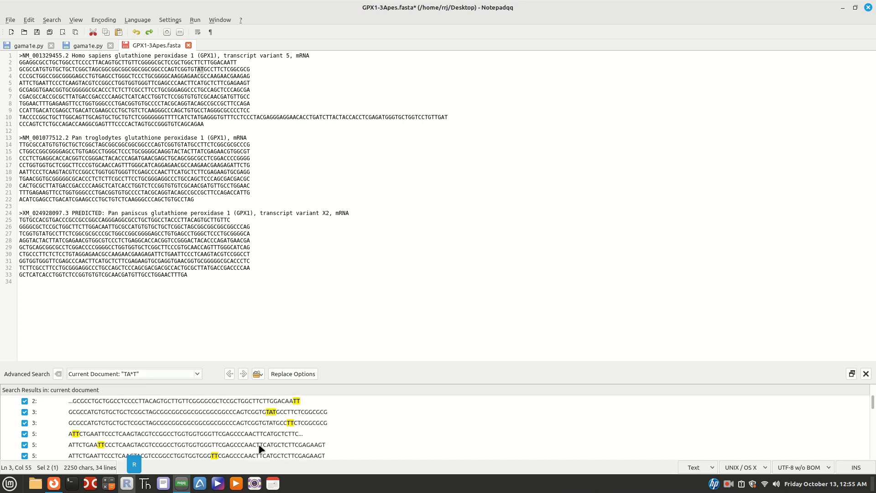
pyautogui.scroll(-2, 97, 441)
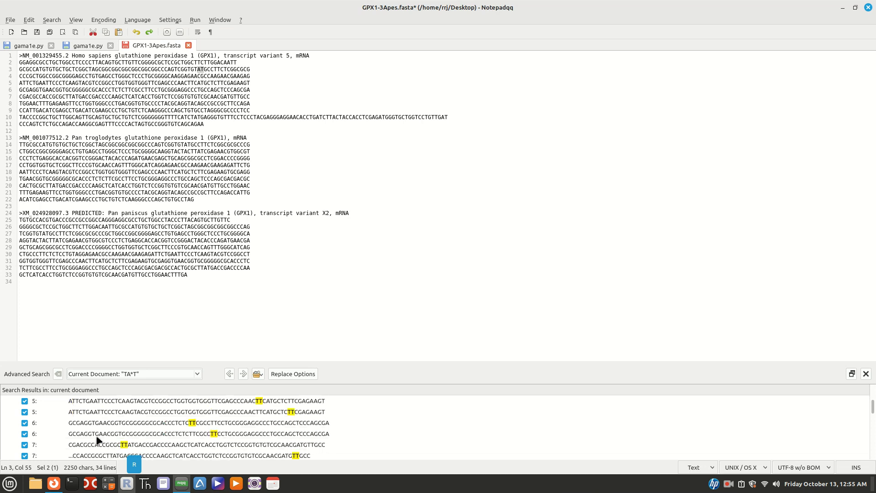
pyautogui.scroll(-2, 97, 440)
pyautogui.scroll(-2, 97, 441)
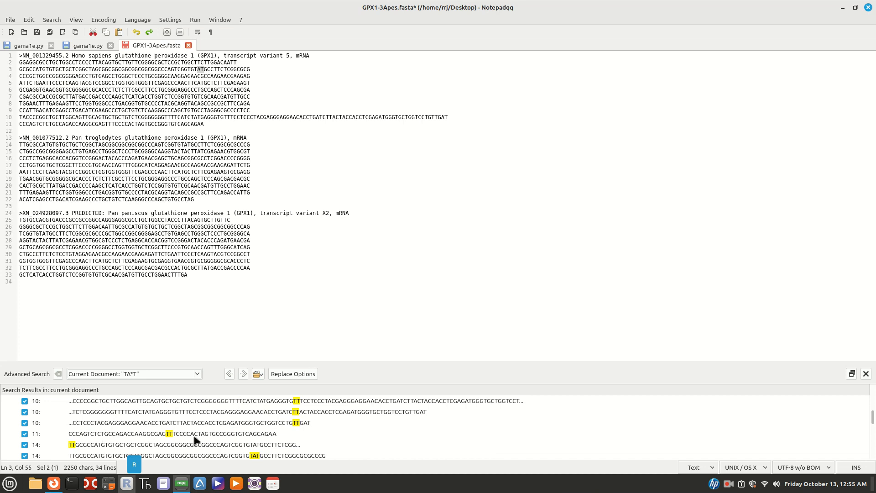
pyautogui.scroll(6, 124, 444)
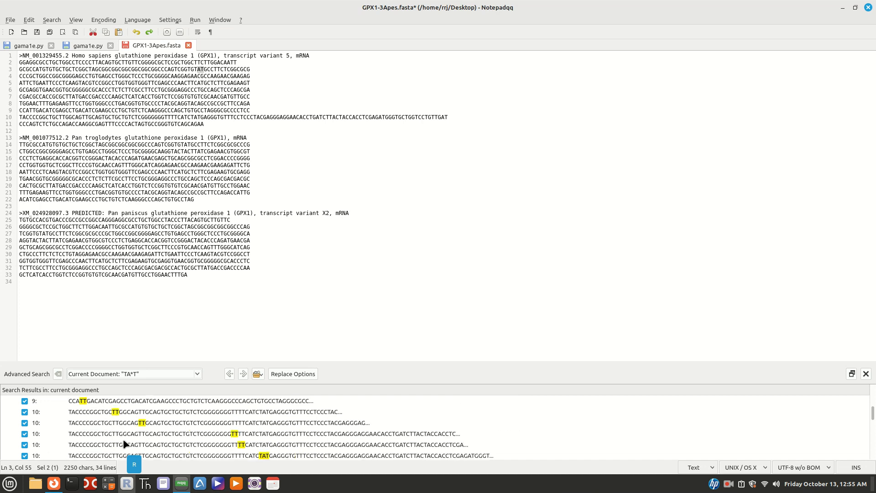
# Step: Reopen the earlier TA*C*T search from the search history and look through its matches down to line 33
pyautogui.click(141, 378)
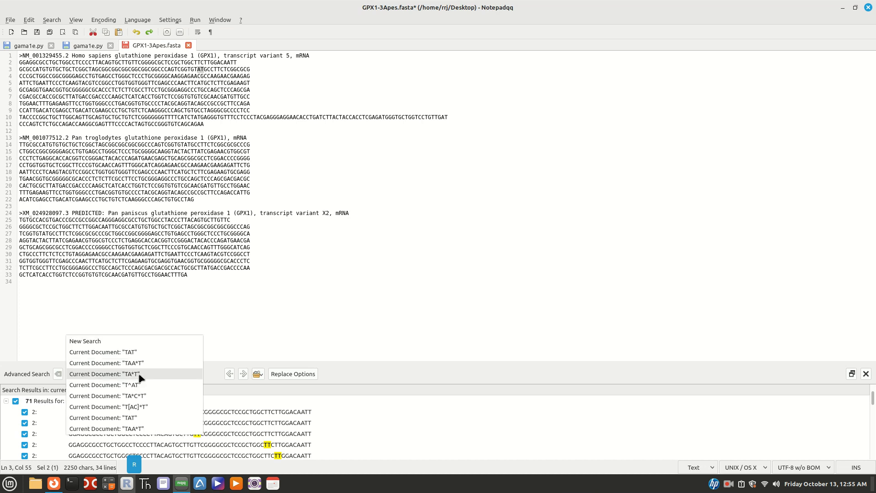
pyautogui.click(112, 399)
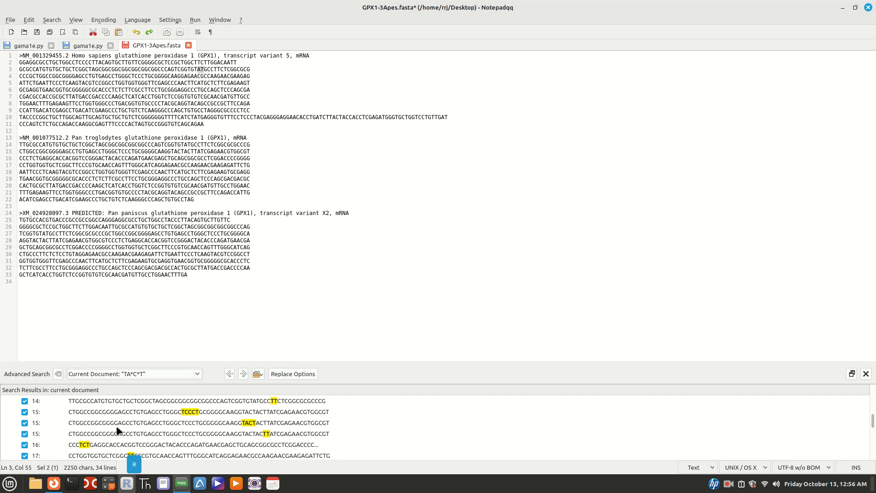
pyautogui.scroll(-3, 119, 430)
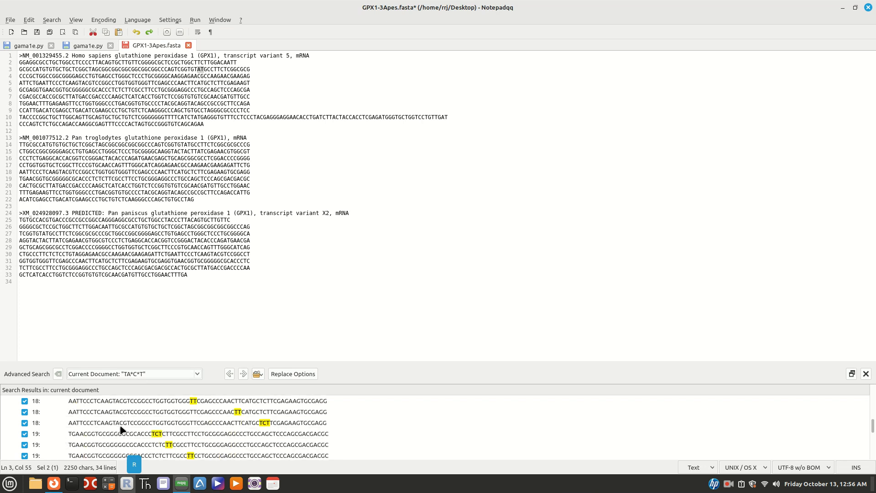
pyautogui.scroll(-5, 121, 429)
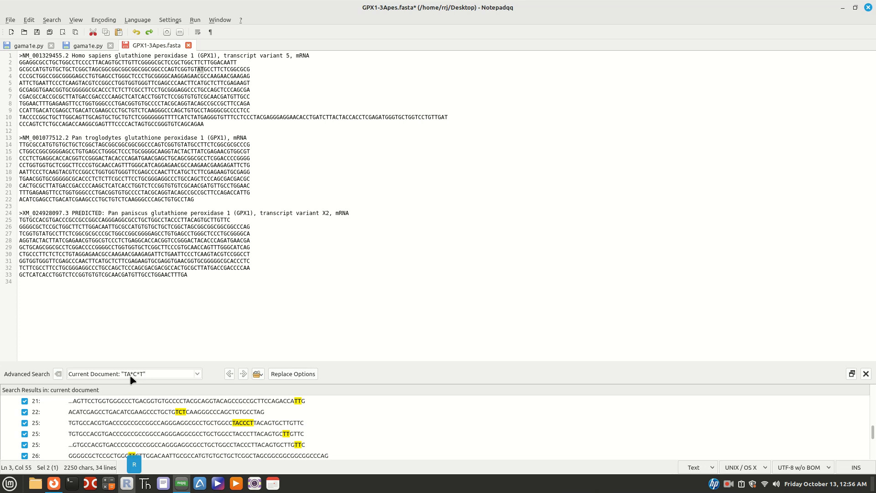
pyautogui.scroll(-1, 172, 433)
pyautogui.scroll(-2, 171, 433)
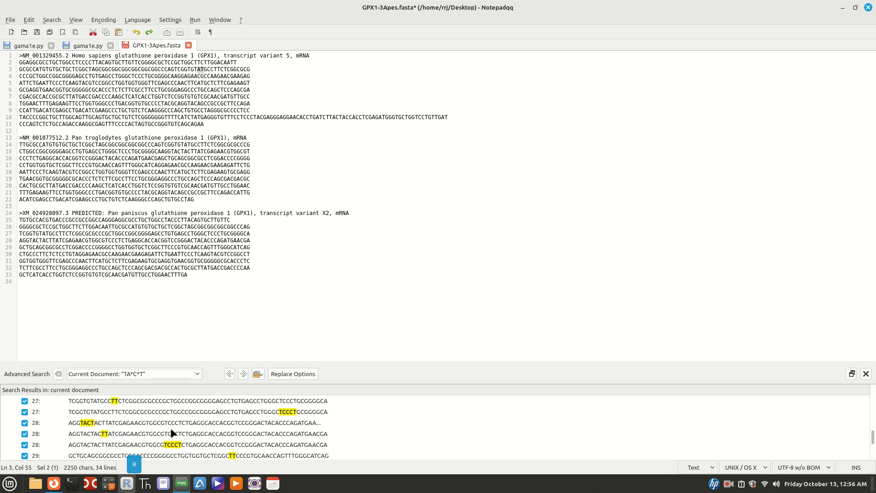
pyautogui.scroll(-3, 172, 433)
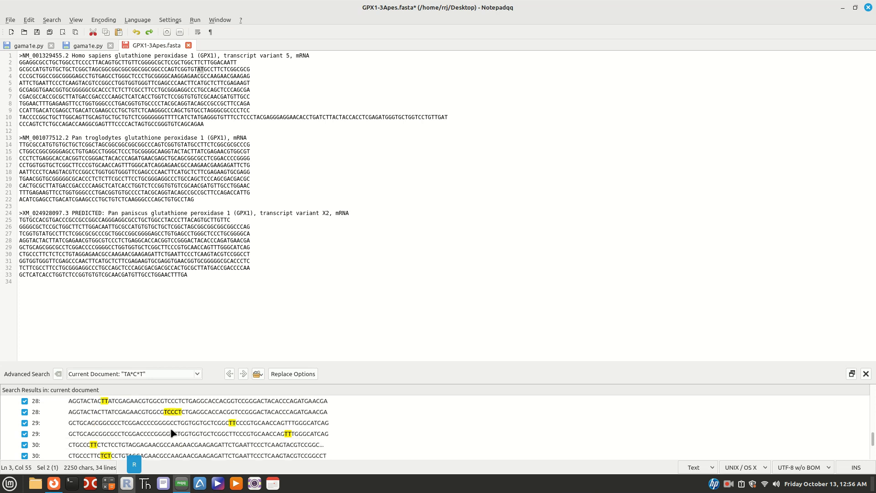
pyautogui.scroll(-2, 172, 433)
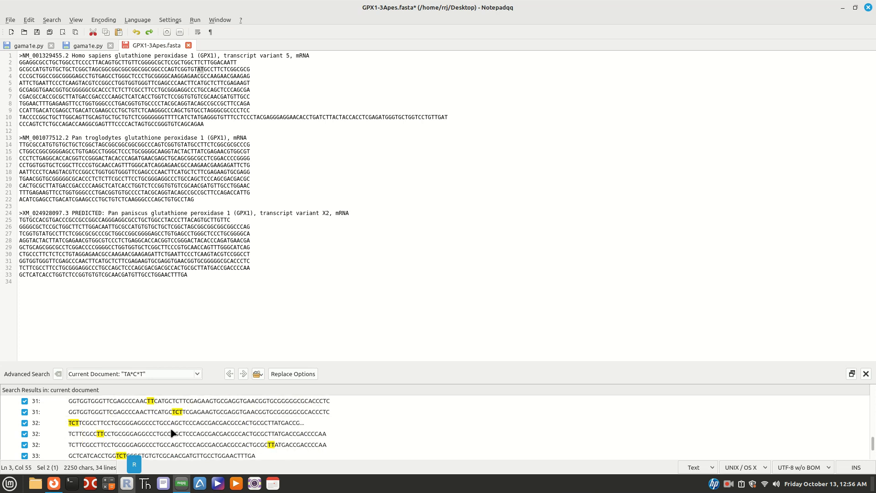
# Step: Review the TA*C*T matches in reverse order, from line 33 back to line 5
pyautogui.scroll(5, 172, 433)
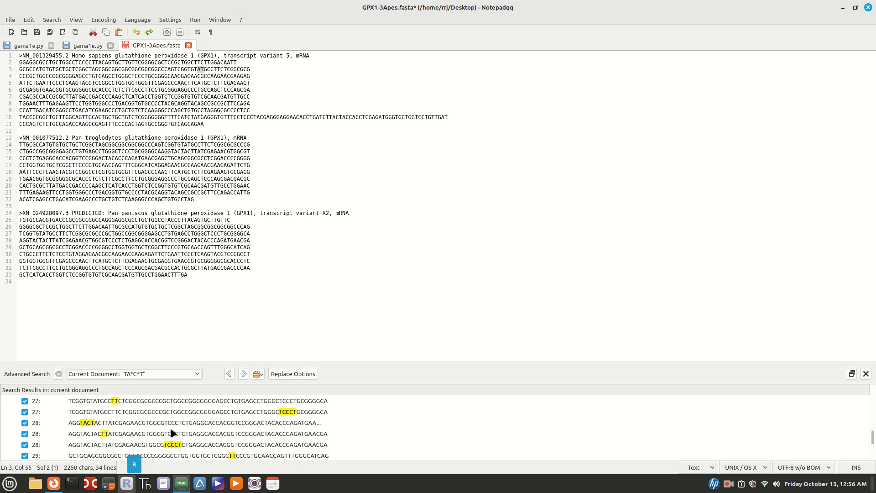
pyautogui.scroll(2, 172, 433)
pyautogui.scroll(2, 171, 433)
pyautogui.scroll(4, 172, 433)
pyautogui.scroll(1, 172, 433)
pyautogui.scroll(3, 172, 432)
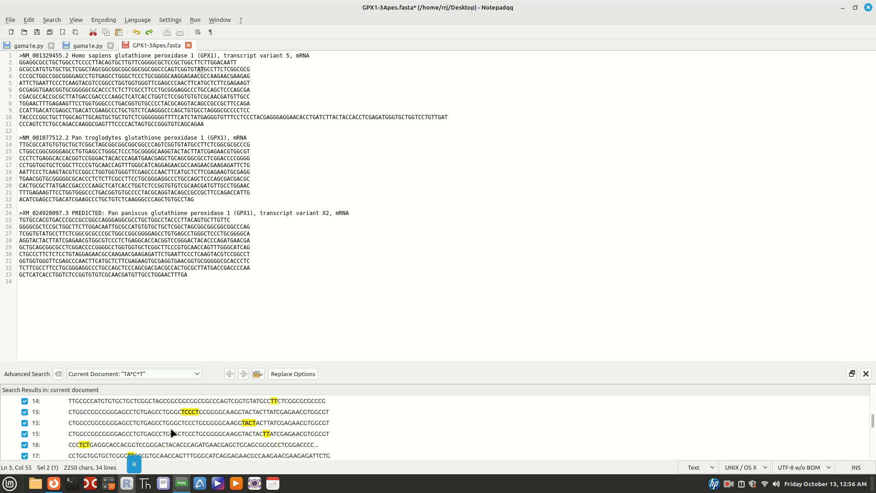
pyautogui.scroll(2, 172, 433)
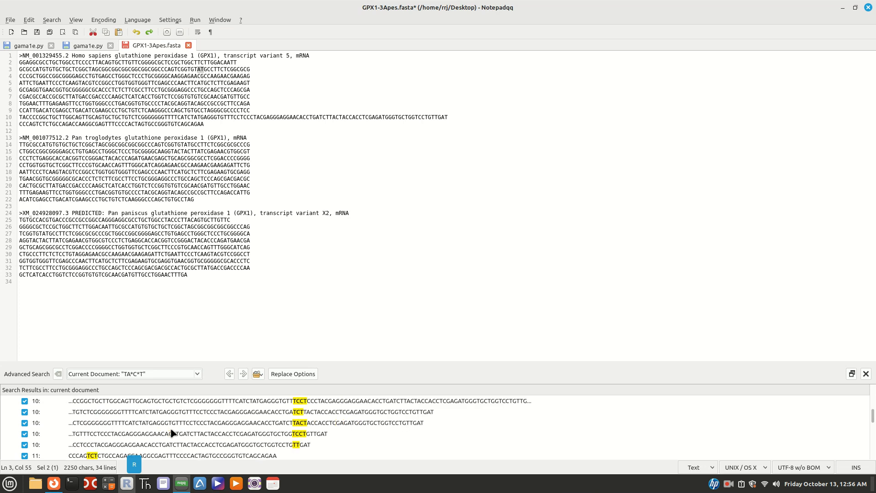
pyautogui.scroll(2, 173, 433)
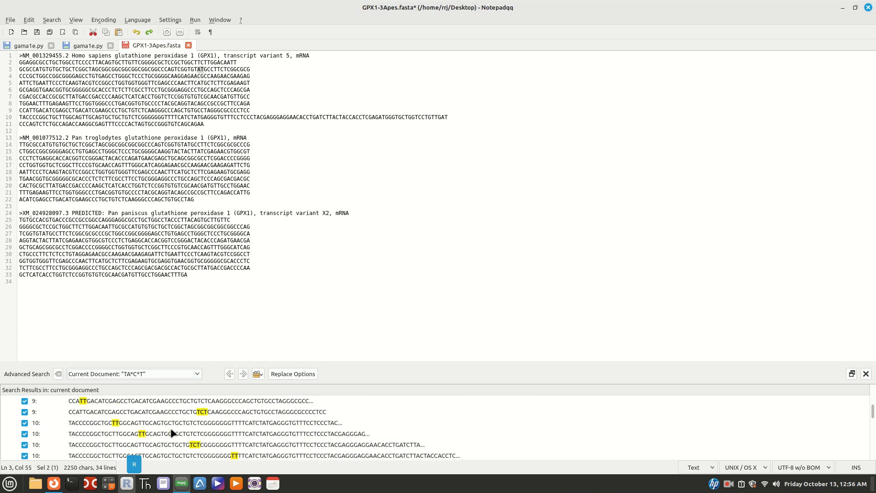
pyautogui.scroll(4, 173, 433)
# Step: Reopen the earlier T[AC]*T search from the search history and examine its matches in the human sequence
pyautogui.click(135, 375)
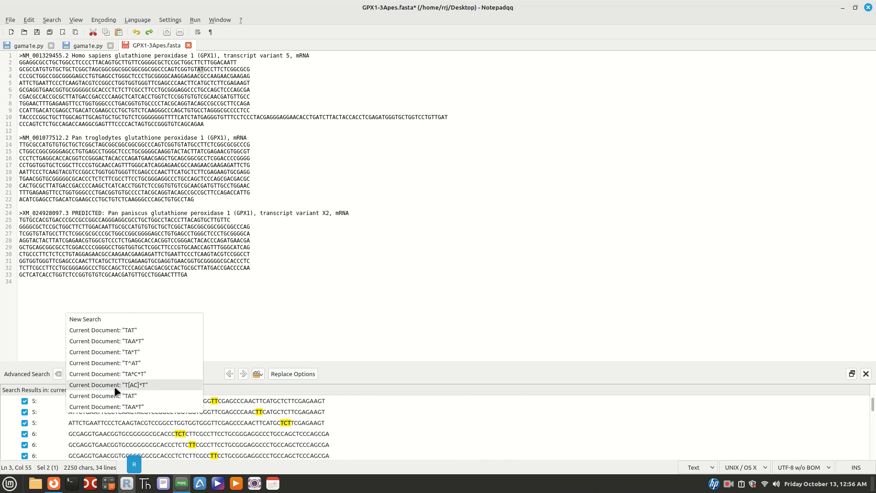
pyautogui.click(115, 386)
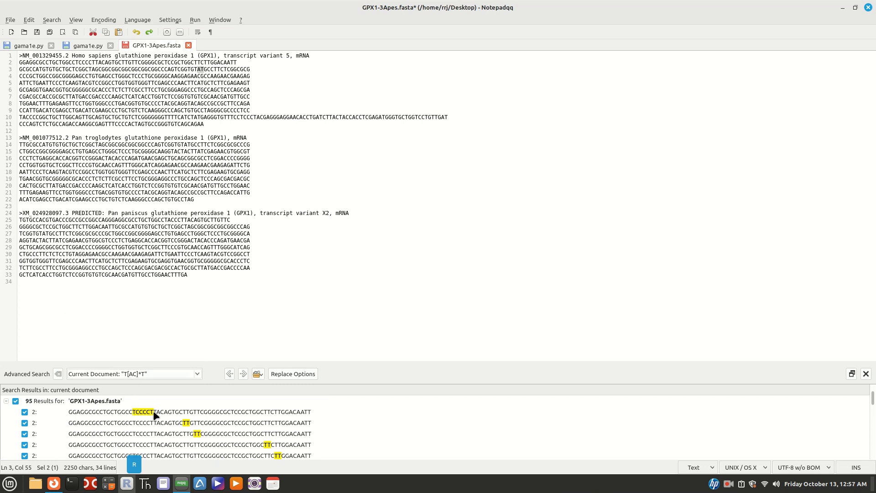
pyautogui.scroll(-3, 177, 442)
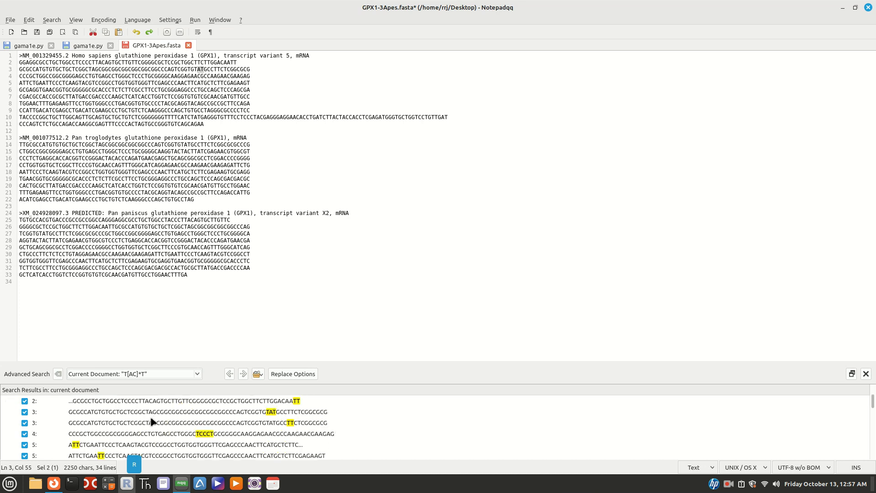
pyautogui.scroll(-1, 153, 421)
pyautogui.scroll(-3, 153, 421)
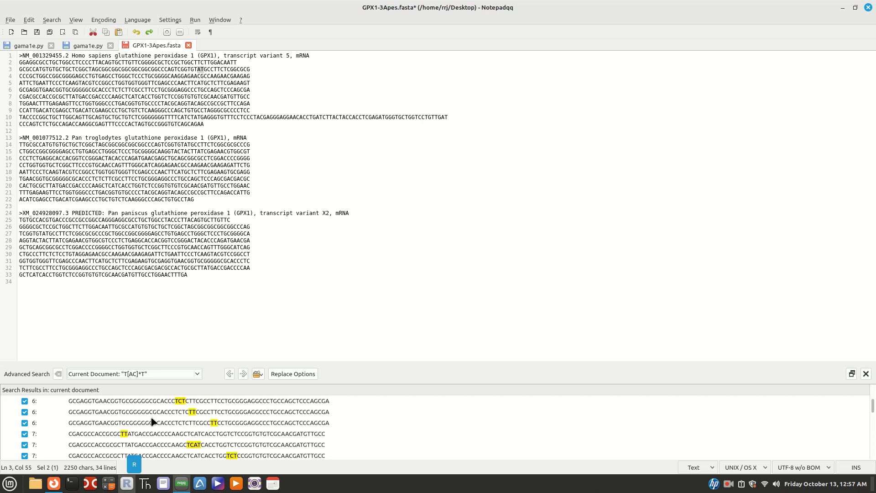
pyautogui.scroll(-2, 152, 421)
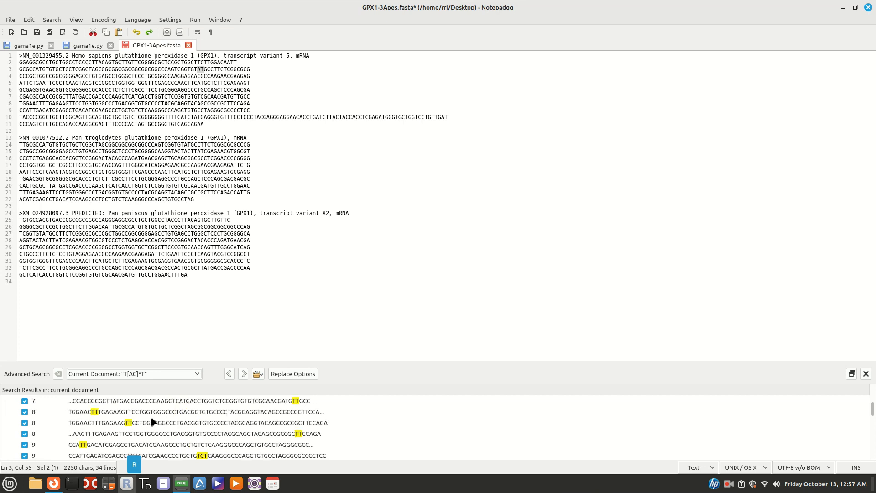
pyautogui.scroll(-3, 153, 421)
pyautogui.scroll(-3, 153, 421)
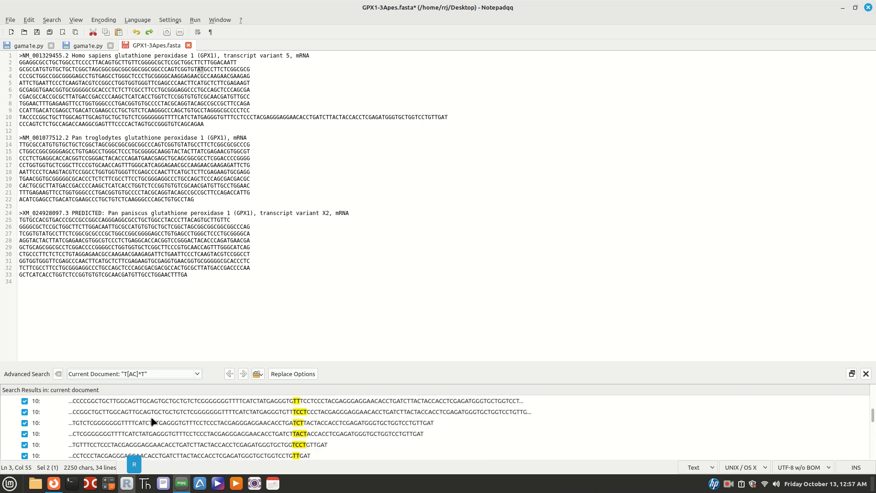
pyautogui.scroll(5, 153, 421)
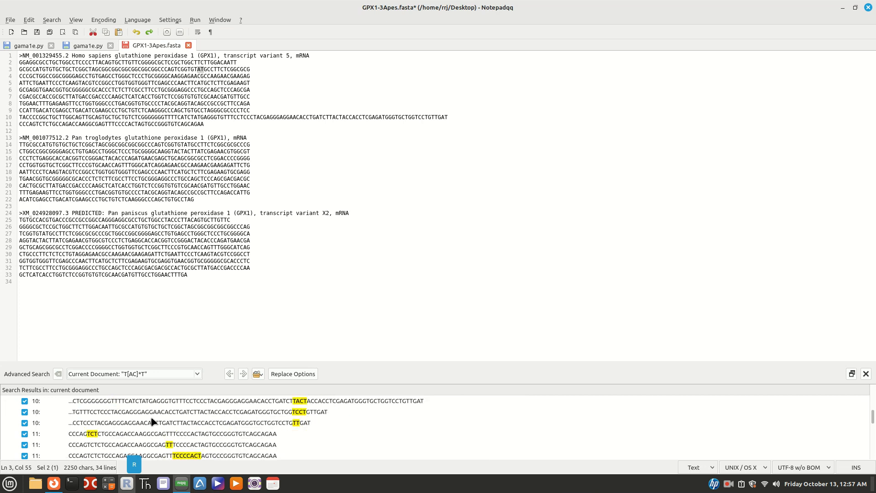
# Step: Run a new case-sensitive search of the current document for the regular expression T[AC]T
pyautogui.click(141, 375)
pyautogui.click(141, 375)
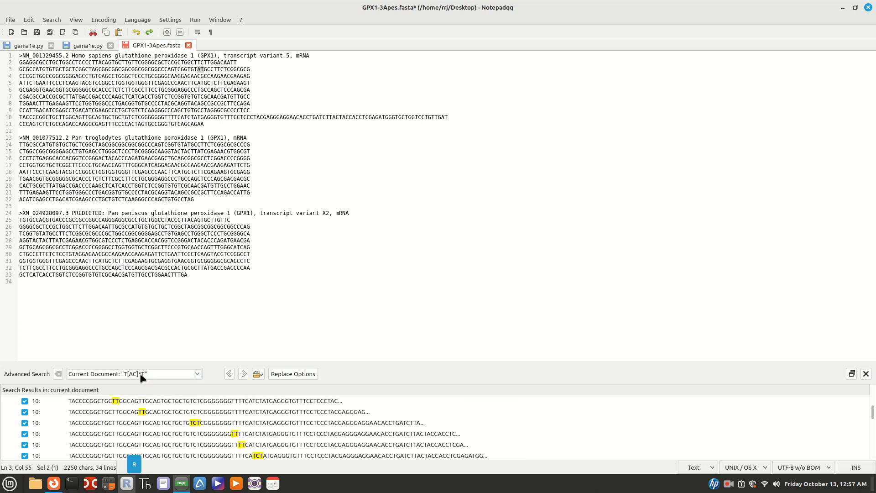
pyautogui.click(142, 376)
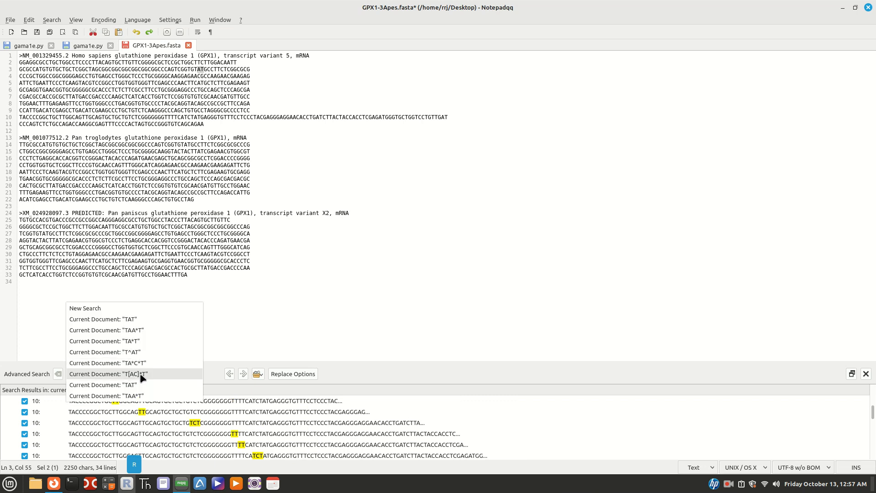
pyautogui.click(110, 309)
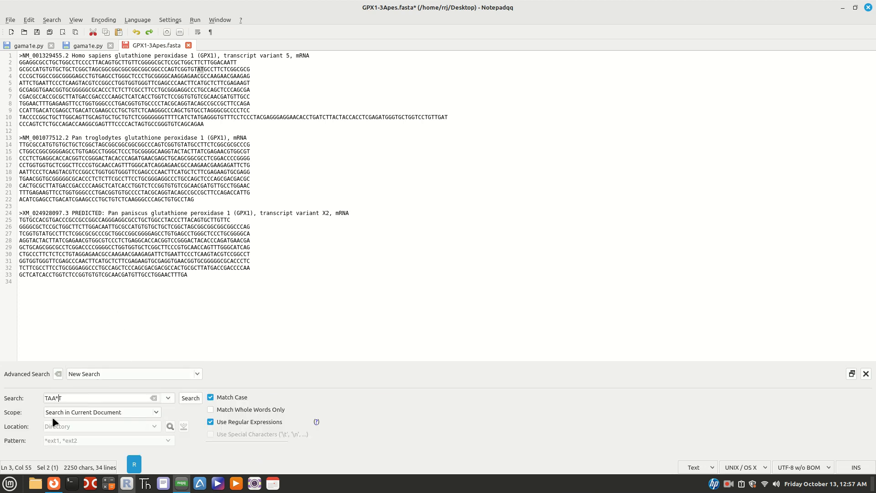
pyautogui.press('BackSpace')
pyautogui.press('BackSpace')
pyautogui.press('BackSpace')
pyautogui.write('[]AC')
pyautogui.click(190, 398)
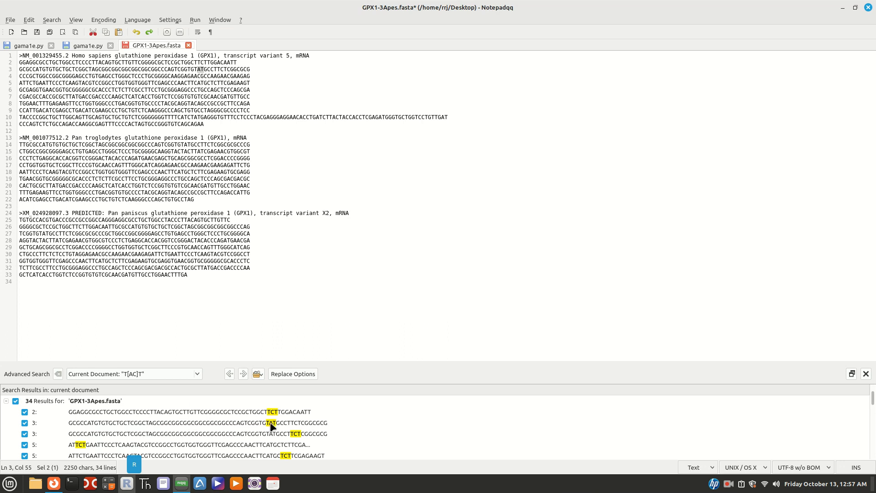
# Step: Look through the listed T[AC]T matches across the three ape sequences
pyautogui.scroll(-1, 223, 428)
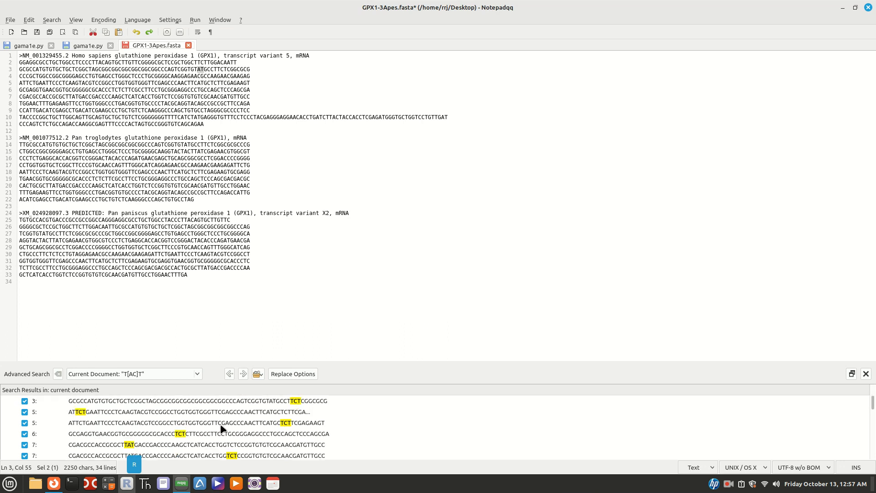
pyautogui.scroll(-1, 222, 428)
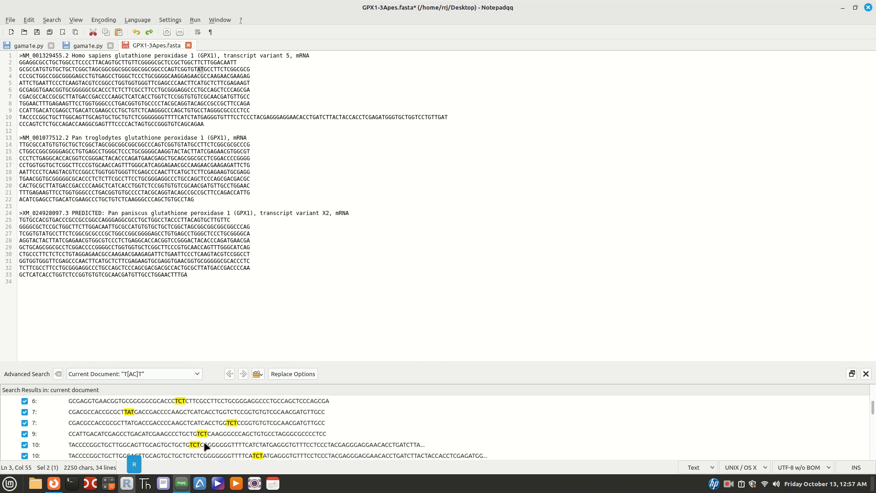
pyautogui.scroll(-2, 205, 446)
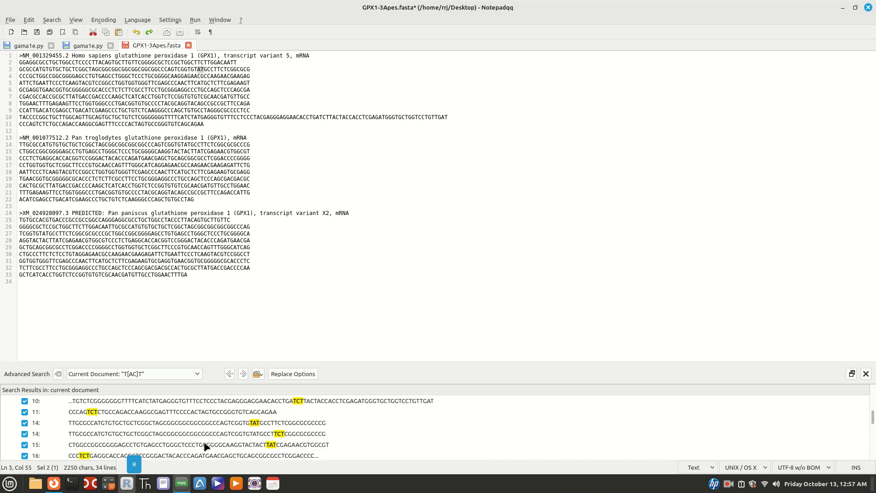
pyautogui.scroll(-1, 195, 442)
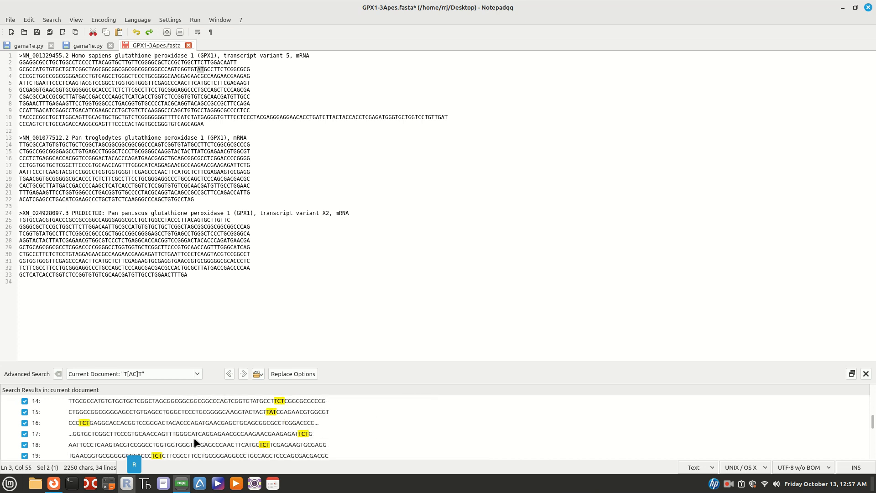
pyautogui.scroll(1, 195, 442)
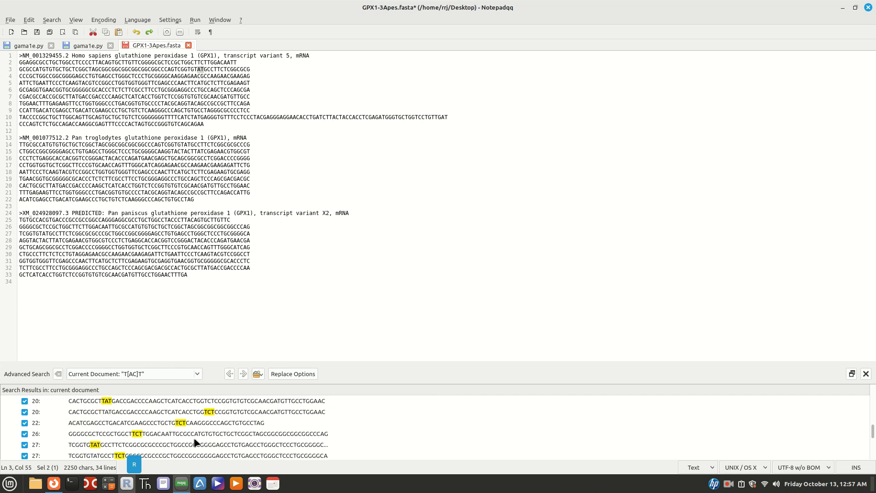
# Step: Run a new case-sensitive search of the current document for the regular expression T[ACGT]T[ACGT]
pyautogui.scroll(5, 195, 442)
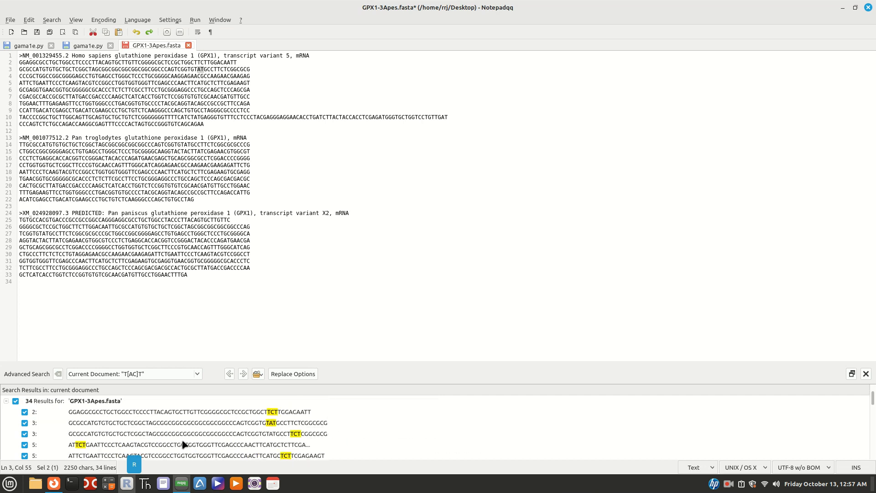
pyautogui.click(137, 375)
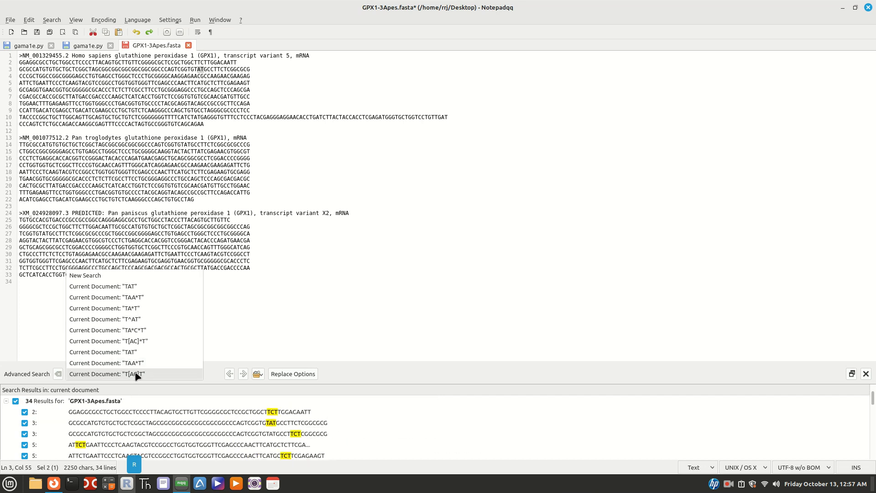
pyautogui.click(136, 376)
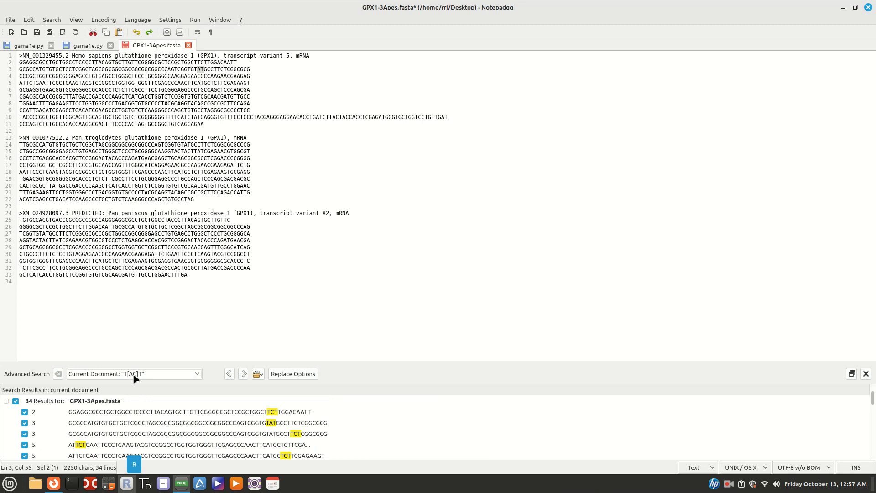
pyautogui.click(135, 378)
pyautogui.click(95, 278)
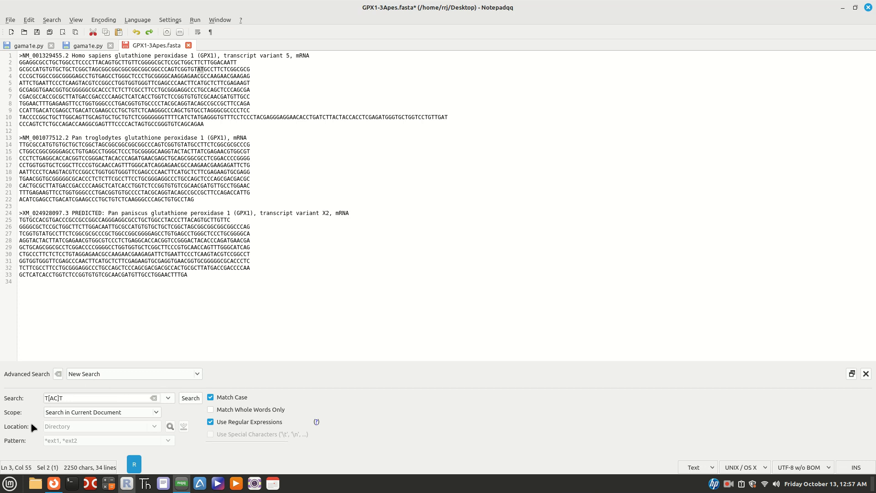
pyautogui.press('BackSpace')
pyautogui.write('CGT')
pyautogui.write(']T[ACGT')
pyautogui.click(195, 402)
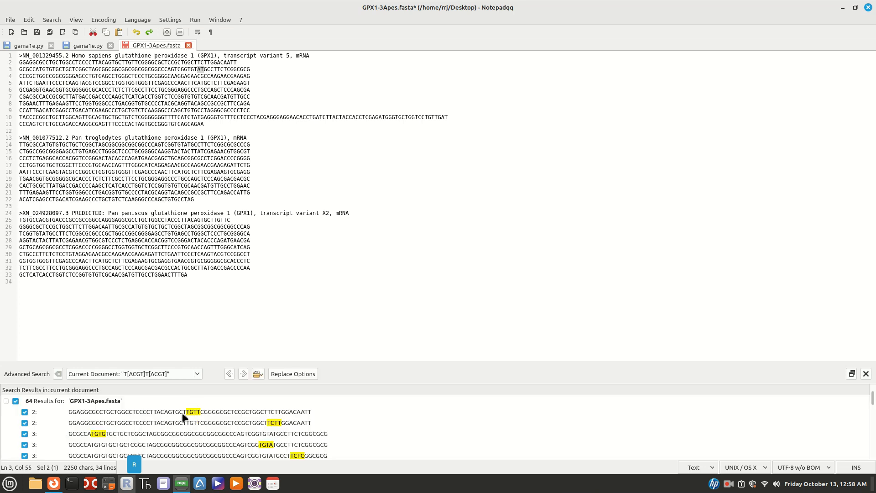
# Step: Look through the first T[ACGT]T[ACGT] matches in the human sequence and return to the start of the results
pyautogui.scroll(-1, 208, 429)
pyautogui.scroll(-1, 208, 429)
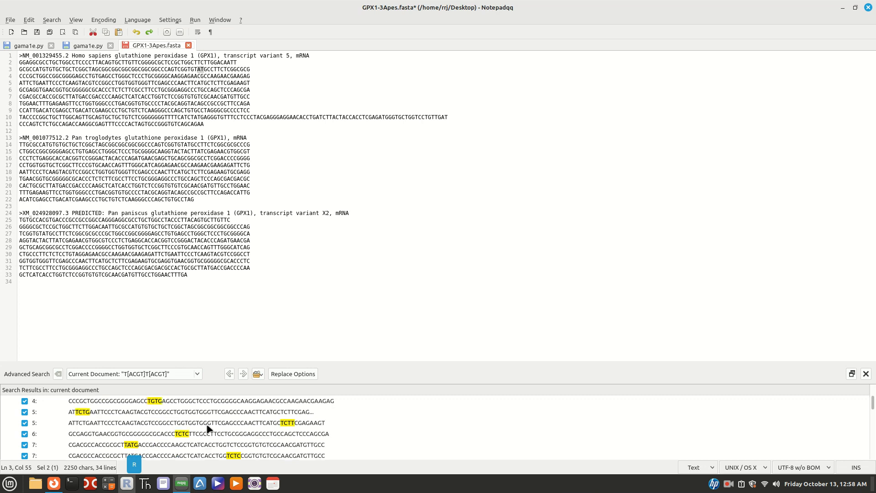
pyautogui.scroll(-1, 207, 430)
pyautogui.scroll(2, 208, 429)
pyautogui.scroll(1, 208, 428)
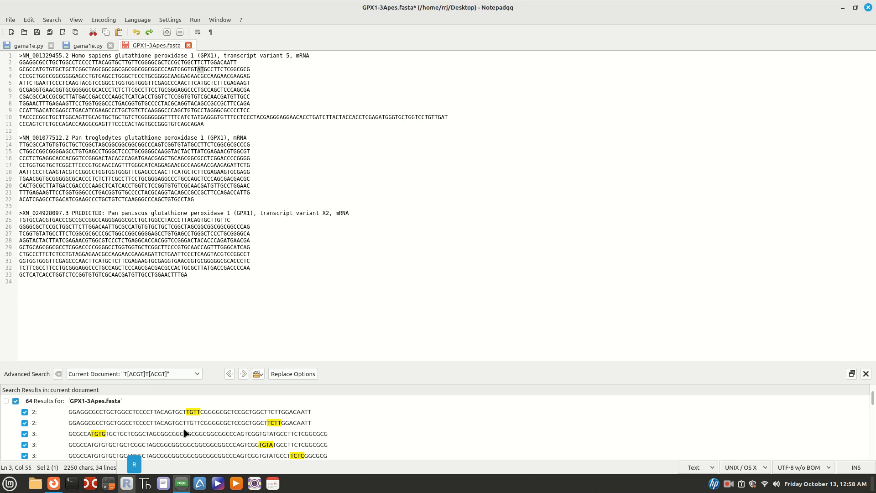
# Step: Switch to Firefox to view the Notepad++ home page, and return to the FASTA file in Notepadqq
pyautogui.click(52, 485)
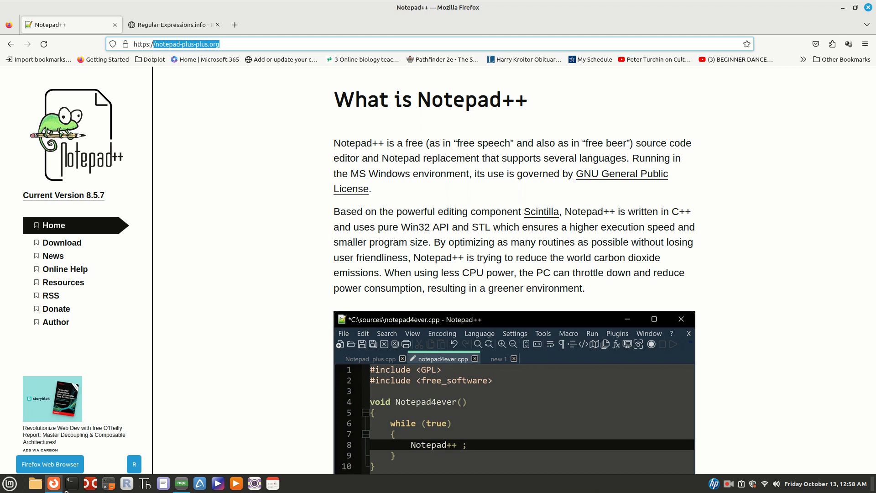
pyautogui.click(183, 485)
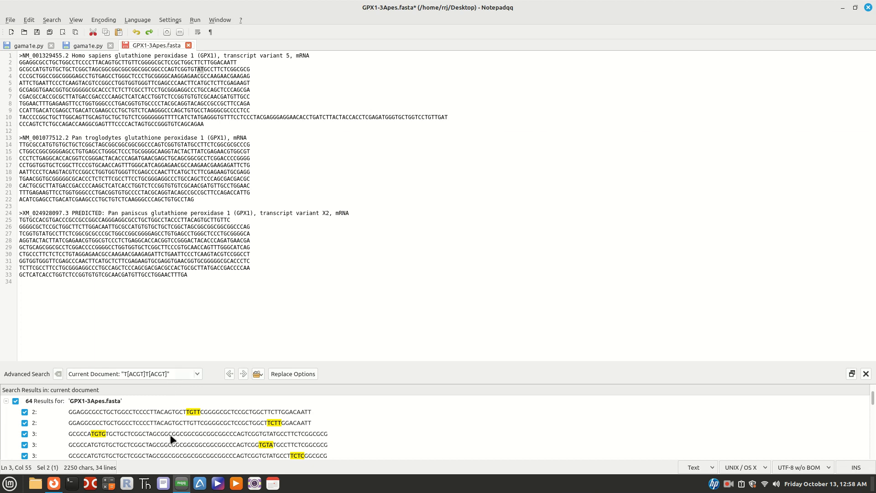
# Step: Review the T[ACGT]T[ACGT] matches across all three ape sequences down to line 33, and go back to those around line 25
pyautogui.scroll(-3, 173, 440)
pyautogui.scroll(3, 173, 440)
pyautogui.scroll(-2, 166, 440)
pyautogui.scroll(3, 166, 440)
pyautogui.scroll(-3, 165, 439)
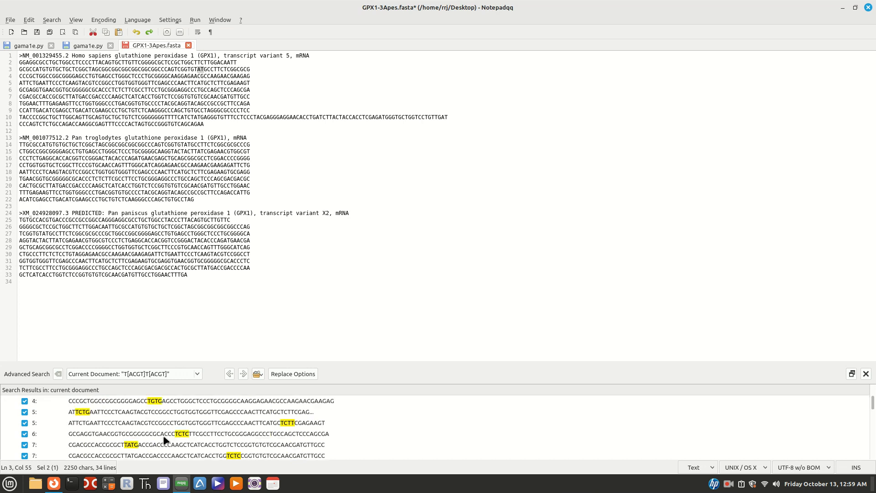
pyautogui.scroll(-8, 165, 440)
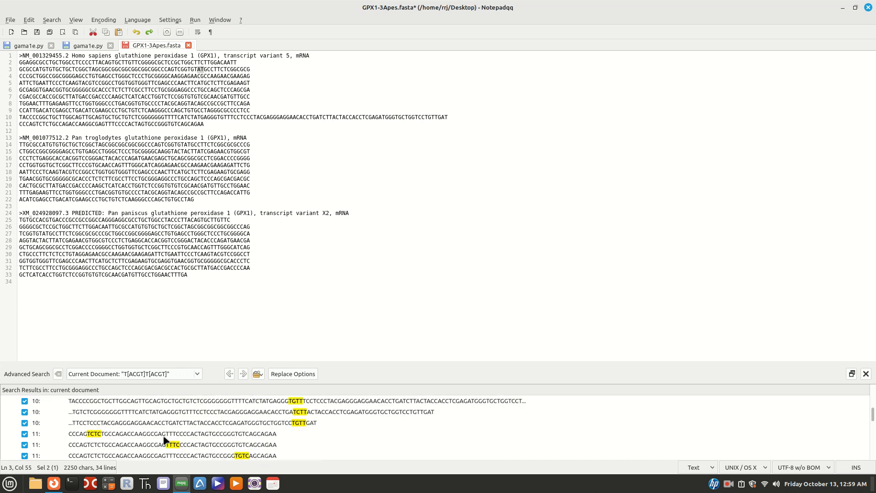
pyautogui.scroll(-6, 166, 439)
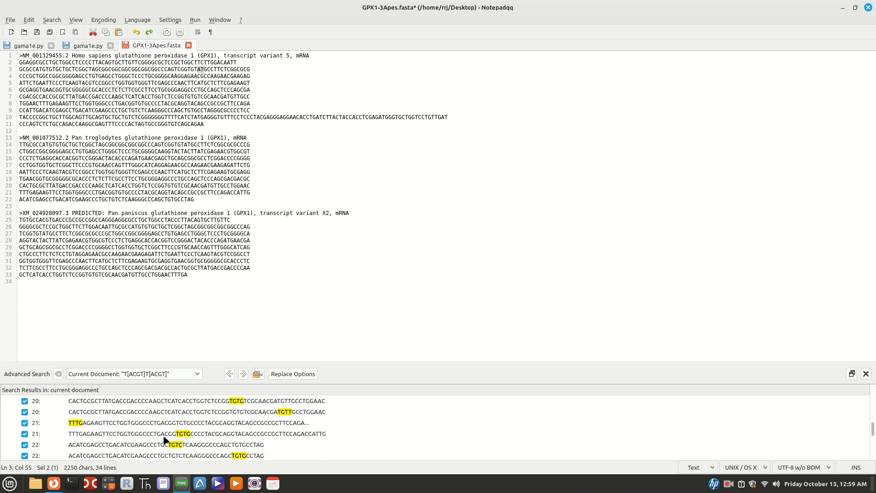
pyautogui.scroll(-6, 165, 439)
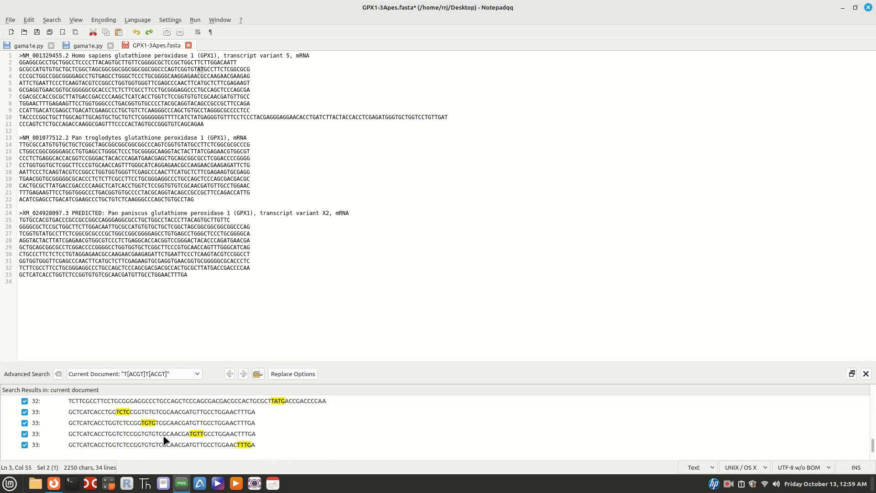
pyautogui.scroll(1, 166, 439)
pyautogui.scroll(3, 166, 440)
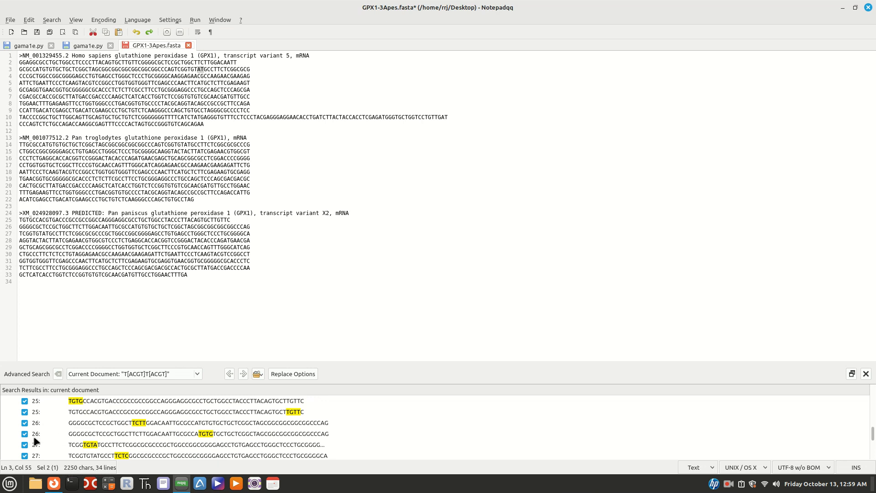
# Step: Jump to the TGTG match on line 26 in the document and place the text cursor directly after it
pyautogui.click(212, 437)
pyautogui.doubleClick(200, 436)
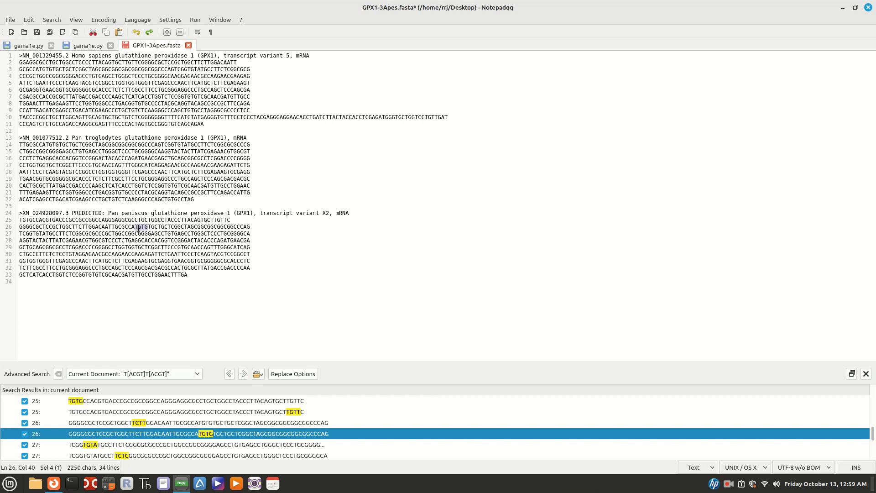
pyautogui.click(148, 227)
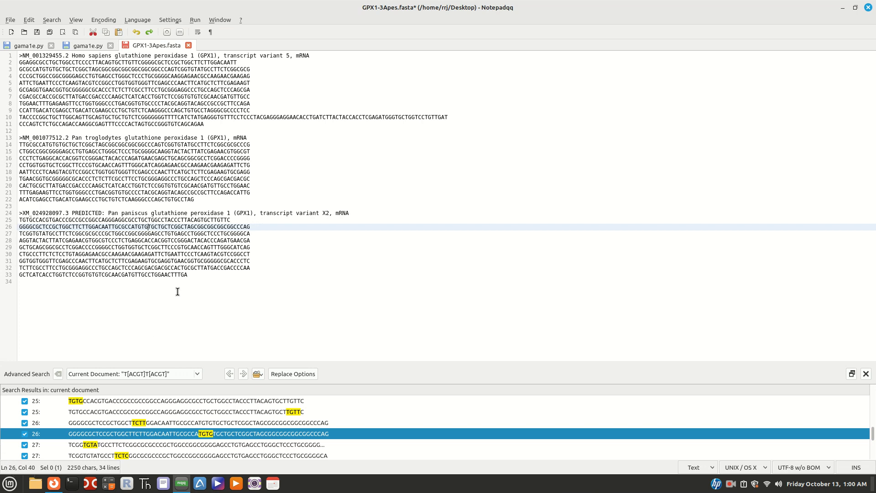
# Step: Return to the new search form and examine lines 2 and 4 of the human sequence, leaving the text cursor at the end of line 4
pyautogui.scroll(2, 198, 374)
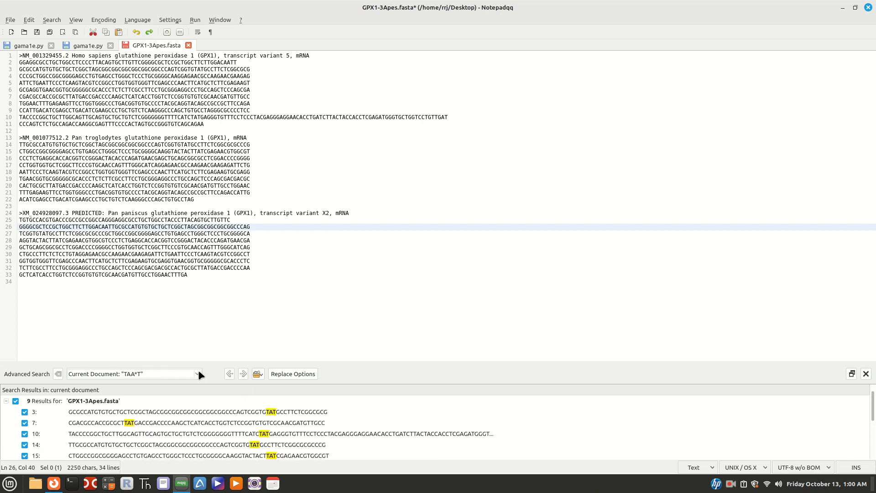
pyautogui.click(106, 77)
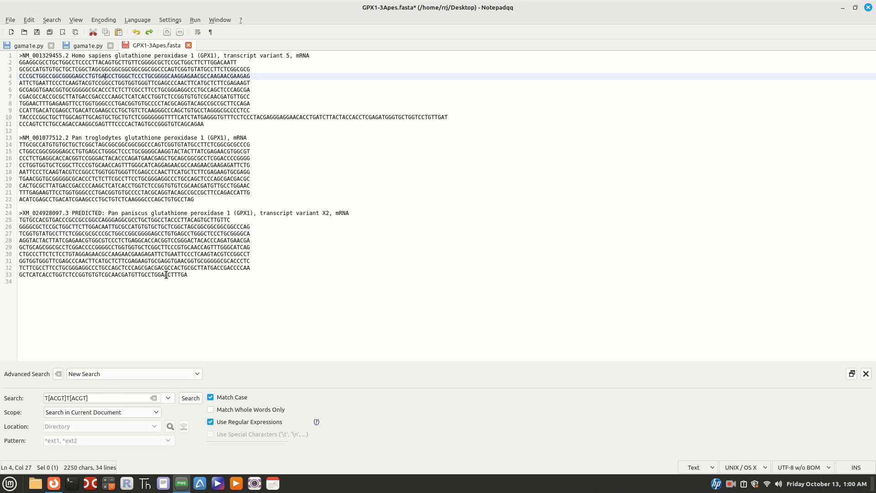
pyautogui.click(180, 74)
pyautogui.click(186, 62)
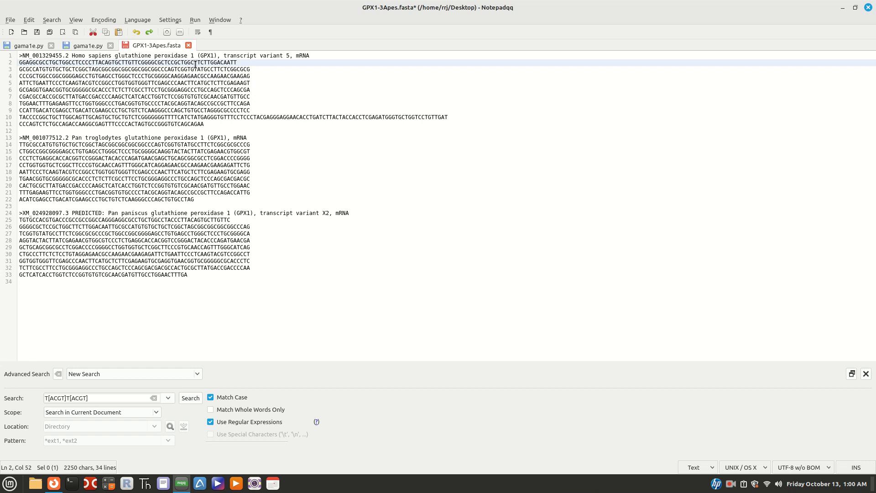
pyautogui.click(251, 76)
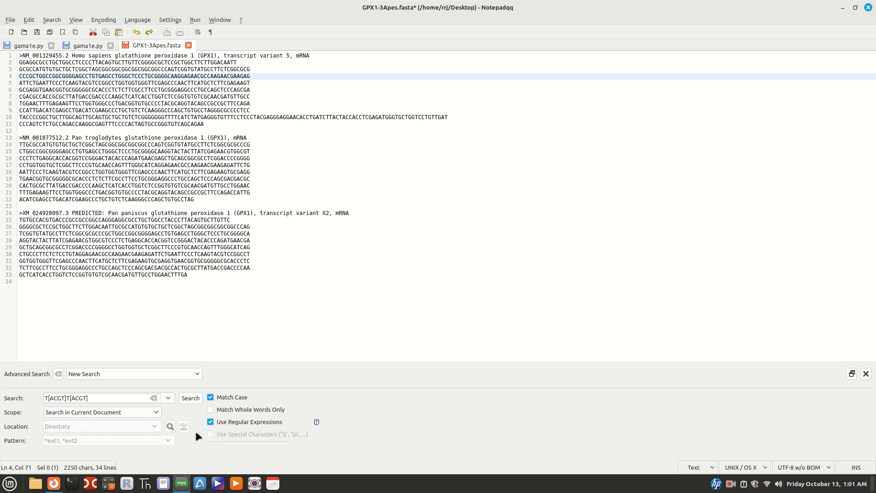
pyautogui.moveTo(179, 485)
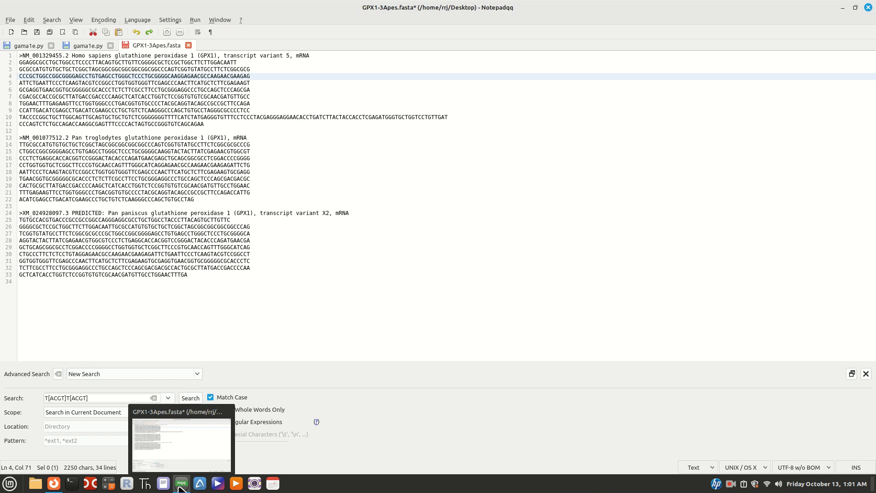